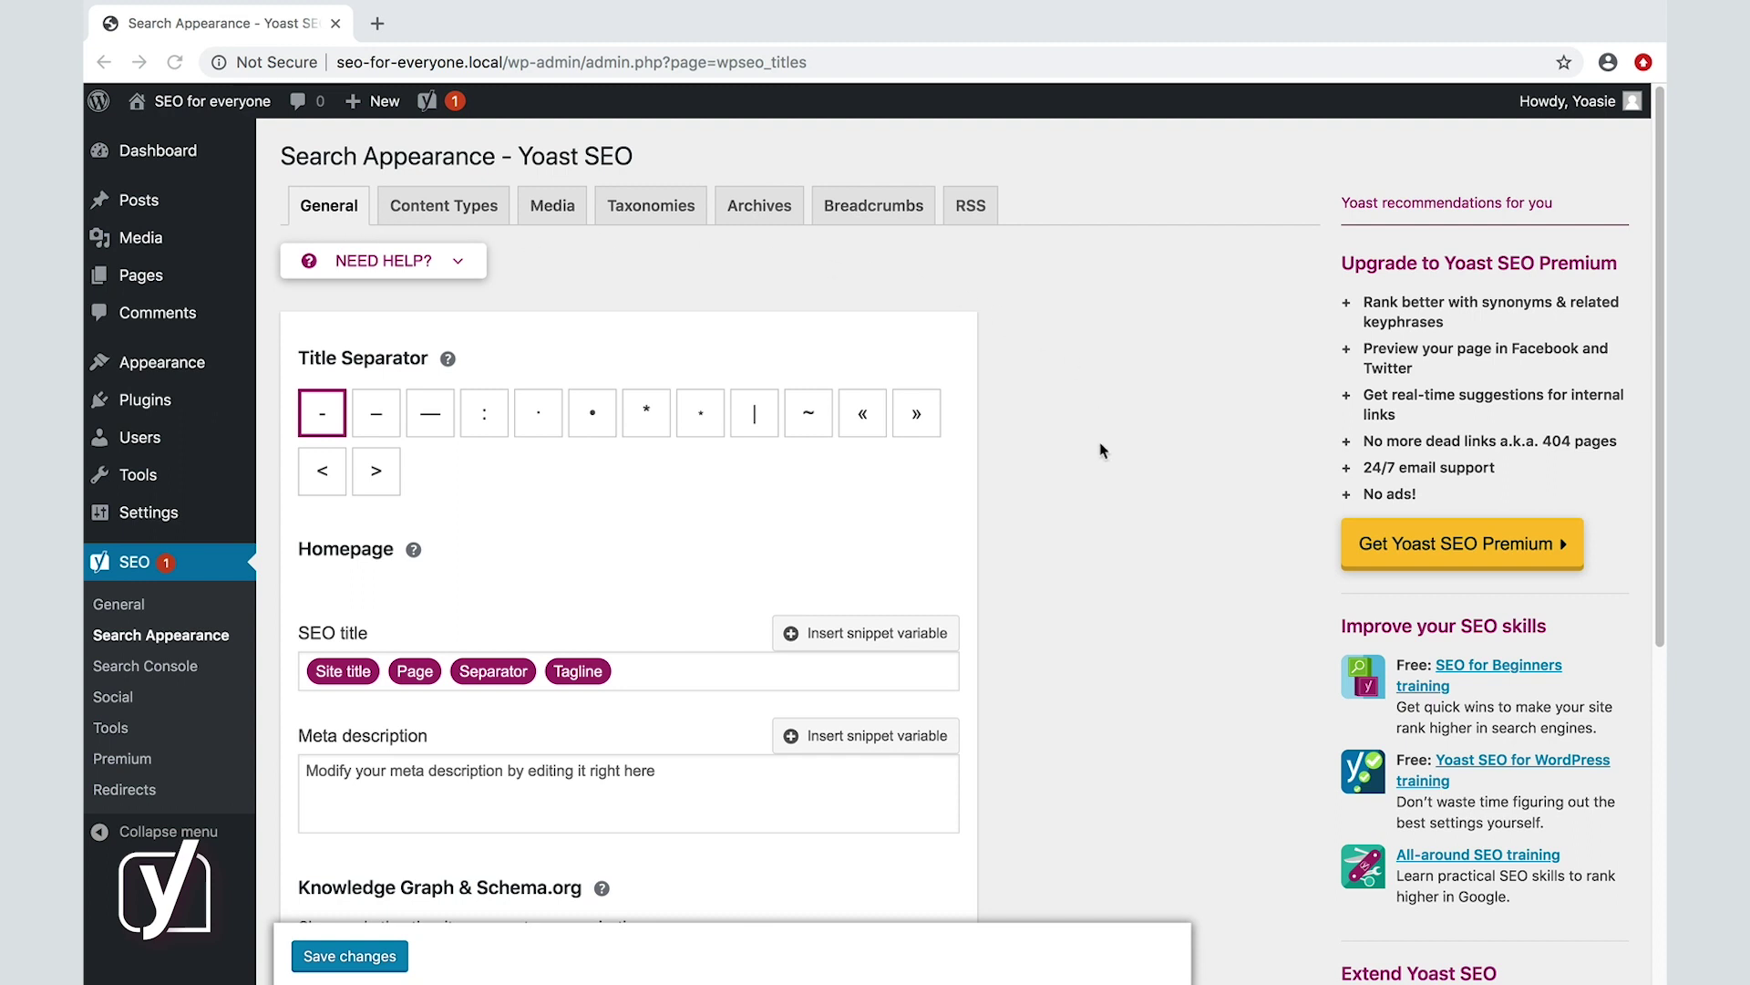
Step: Set the bullet (•) as the title separator in place of the dash
{"action": "scroll", "coordinate": [1103, 451], "scroll_direction": "down", "scroll_amount": 3}
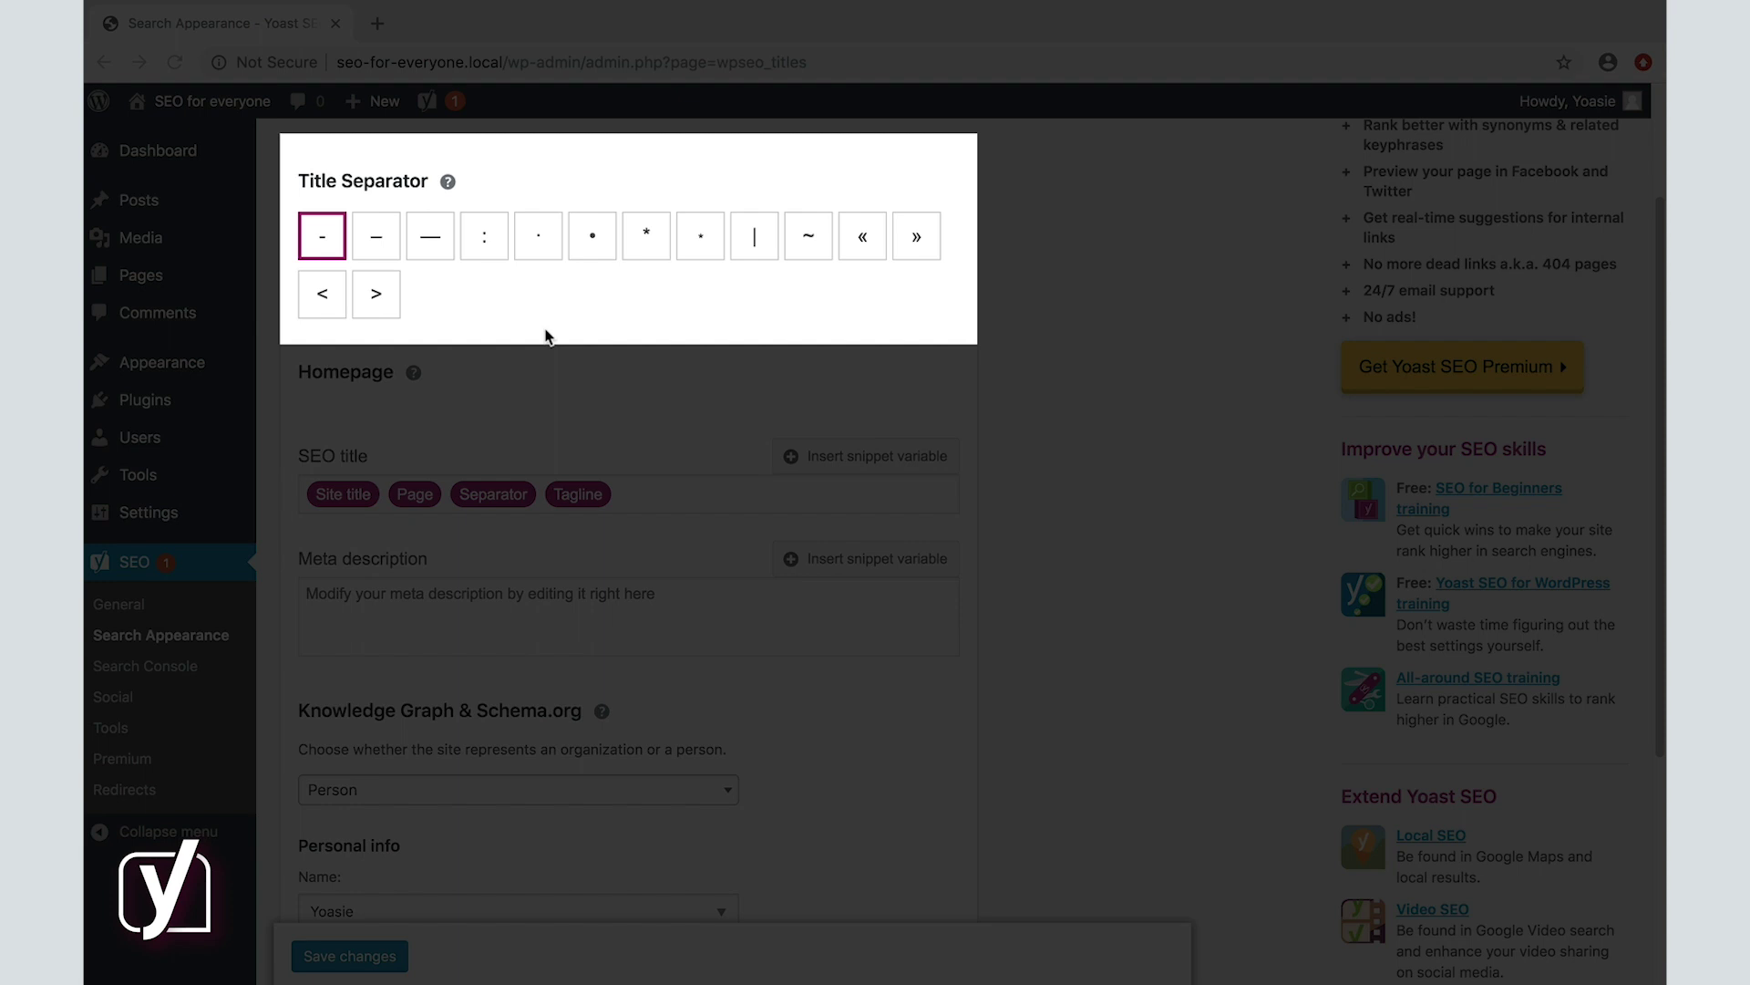
{"action": "left_click", "coordinate": [590, 243]}
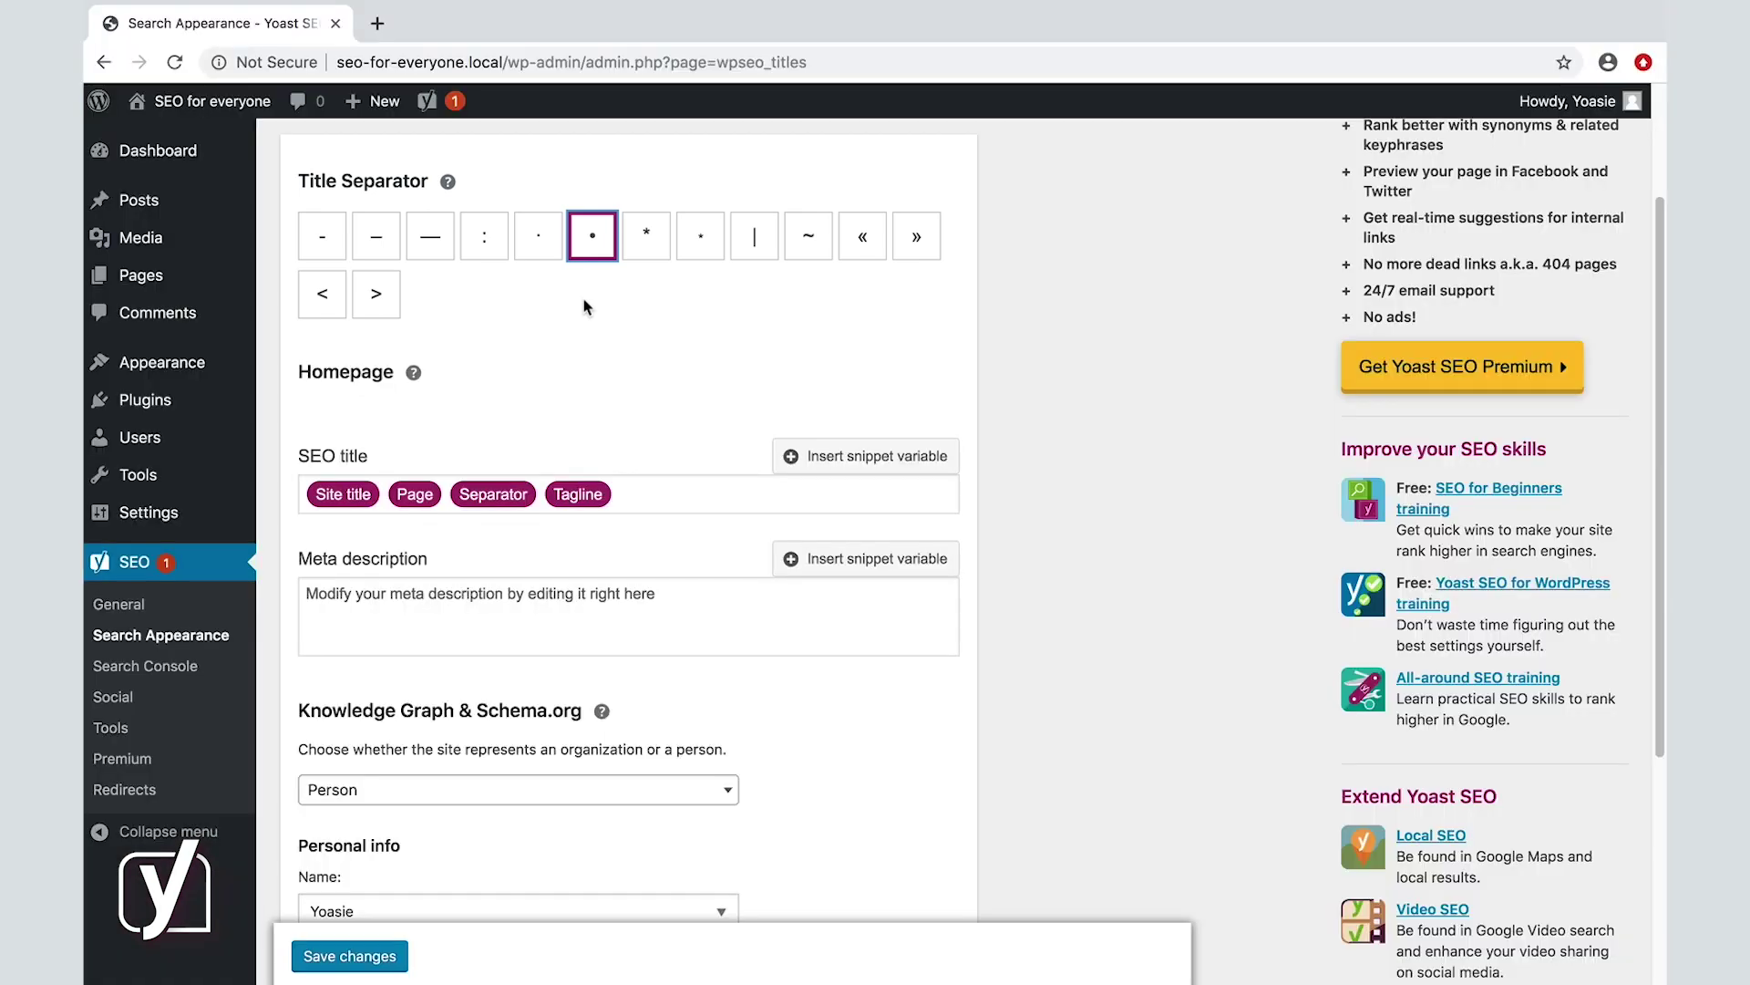
Step: Search Google for 'keyword research yoast' in a new tab, then return to the Search Appearance settings
{"action": "left_click", "coordinate": [378, 25]}
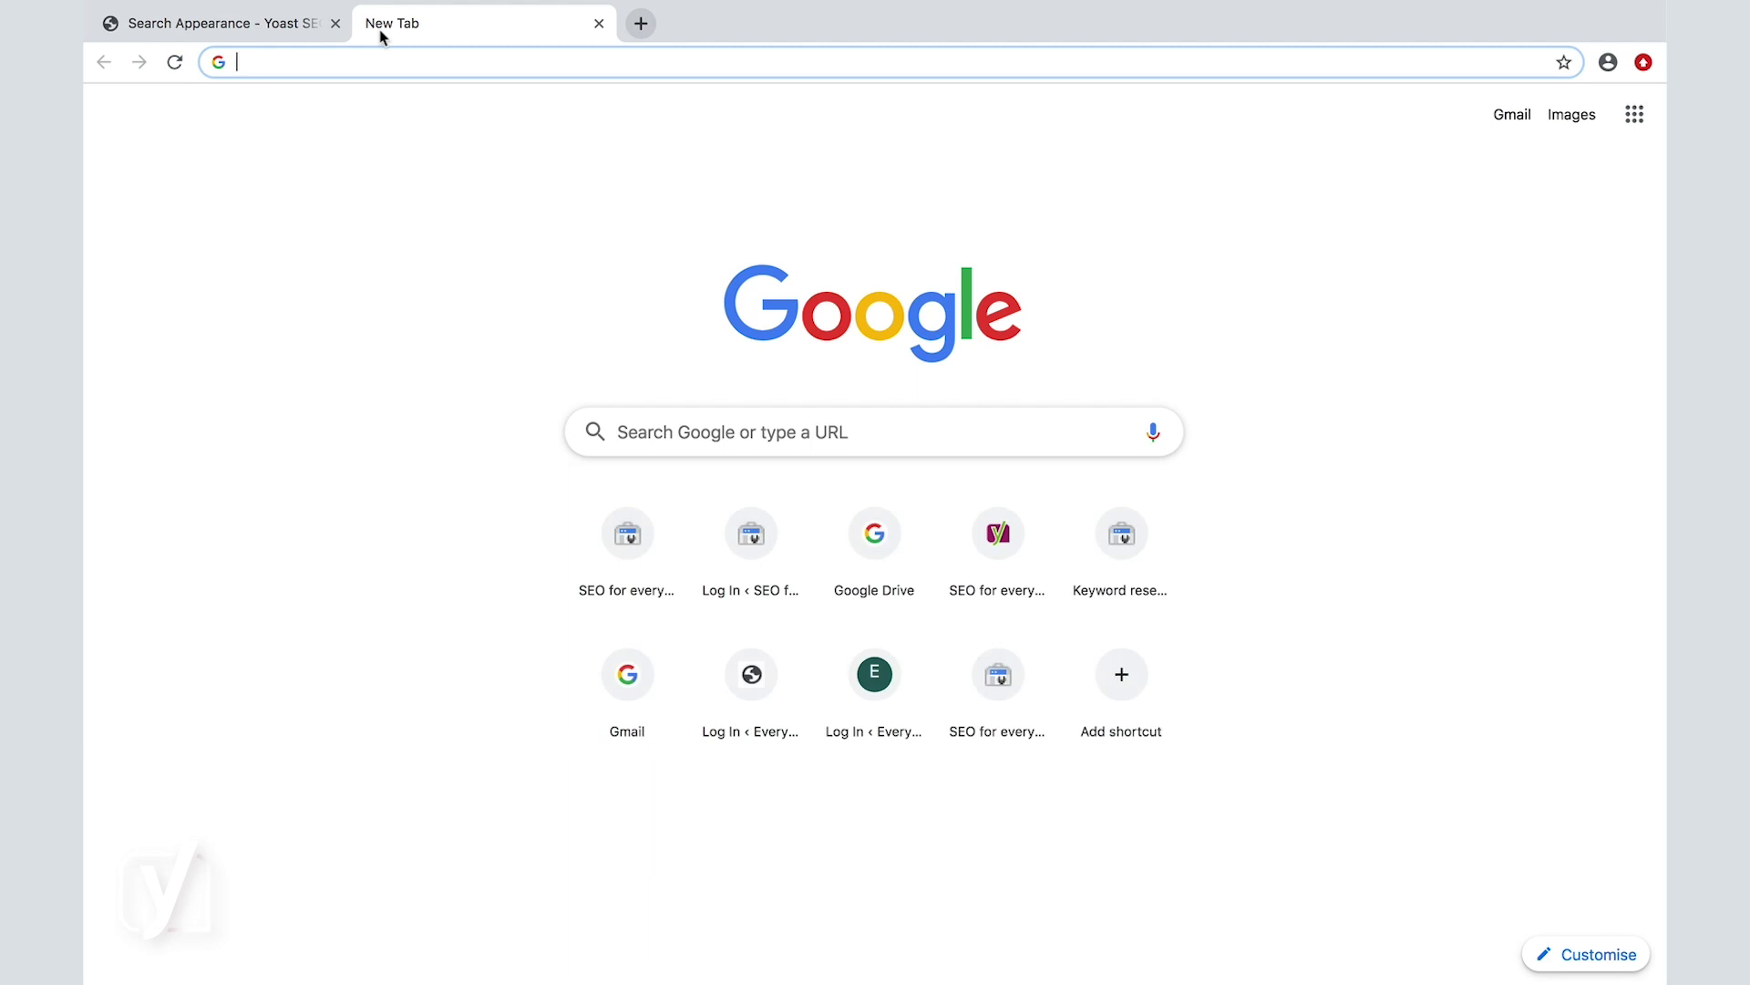
{"action": "type", "text": "keyword"}
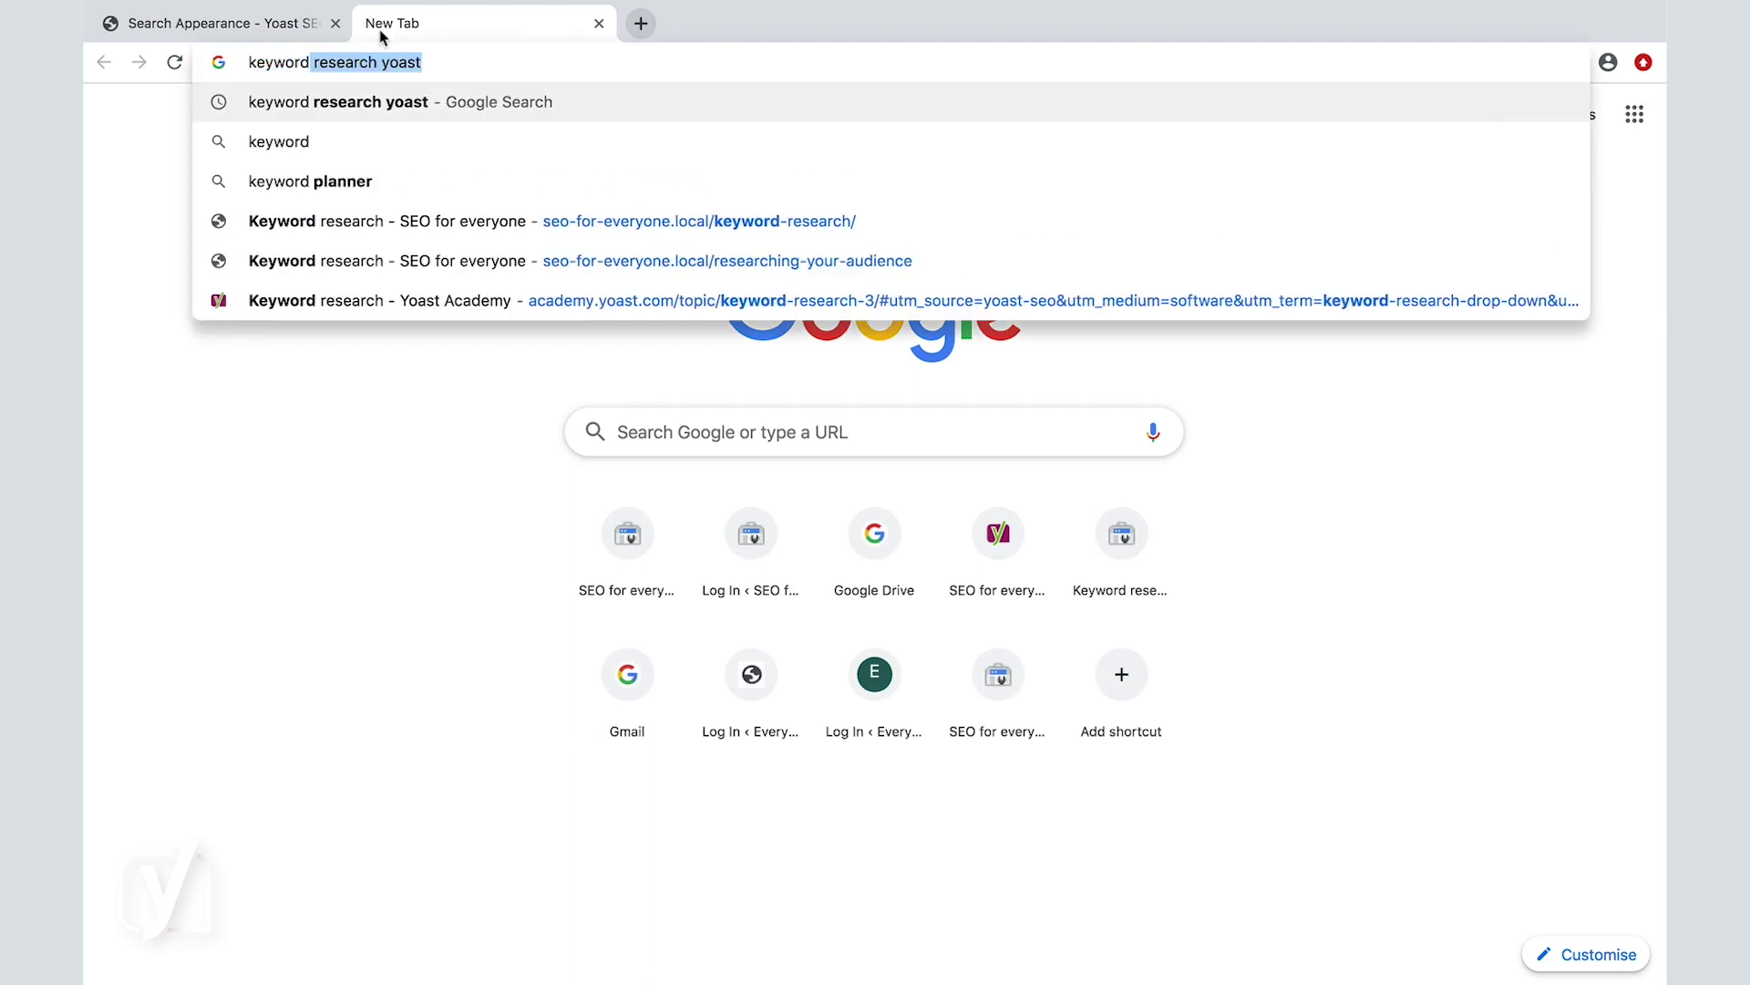
{"action": "key", "text": "Return"}
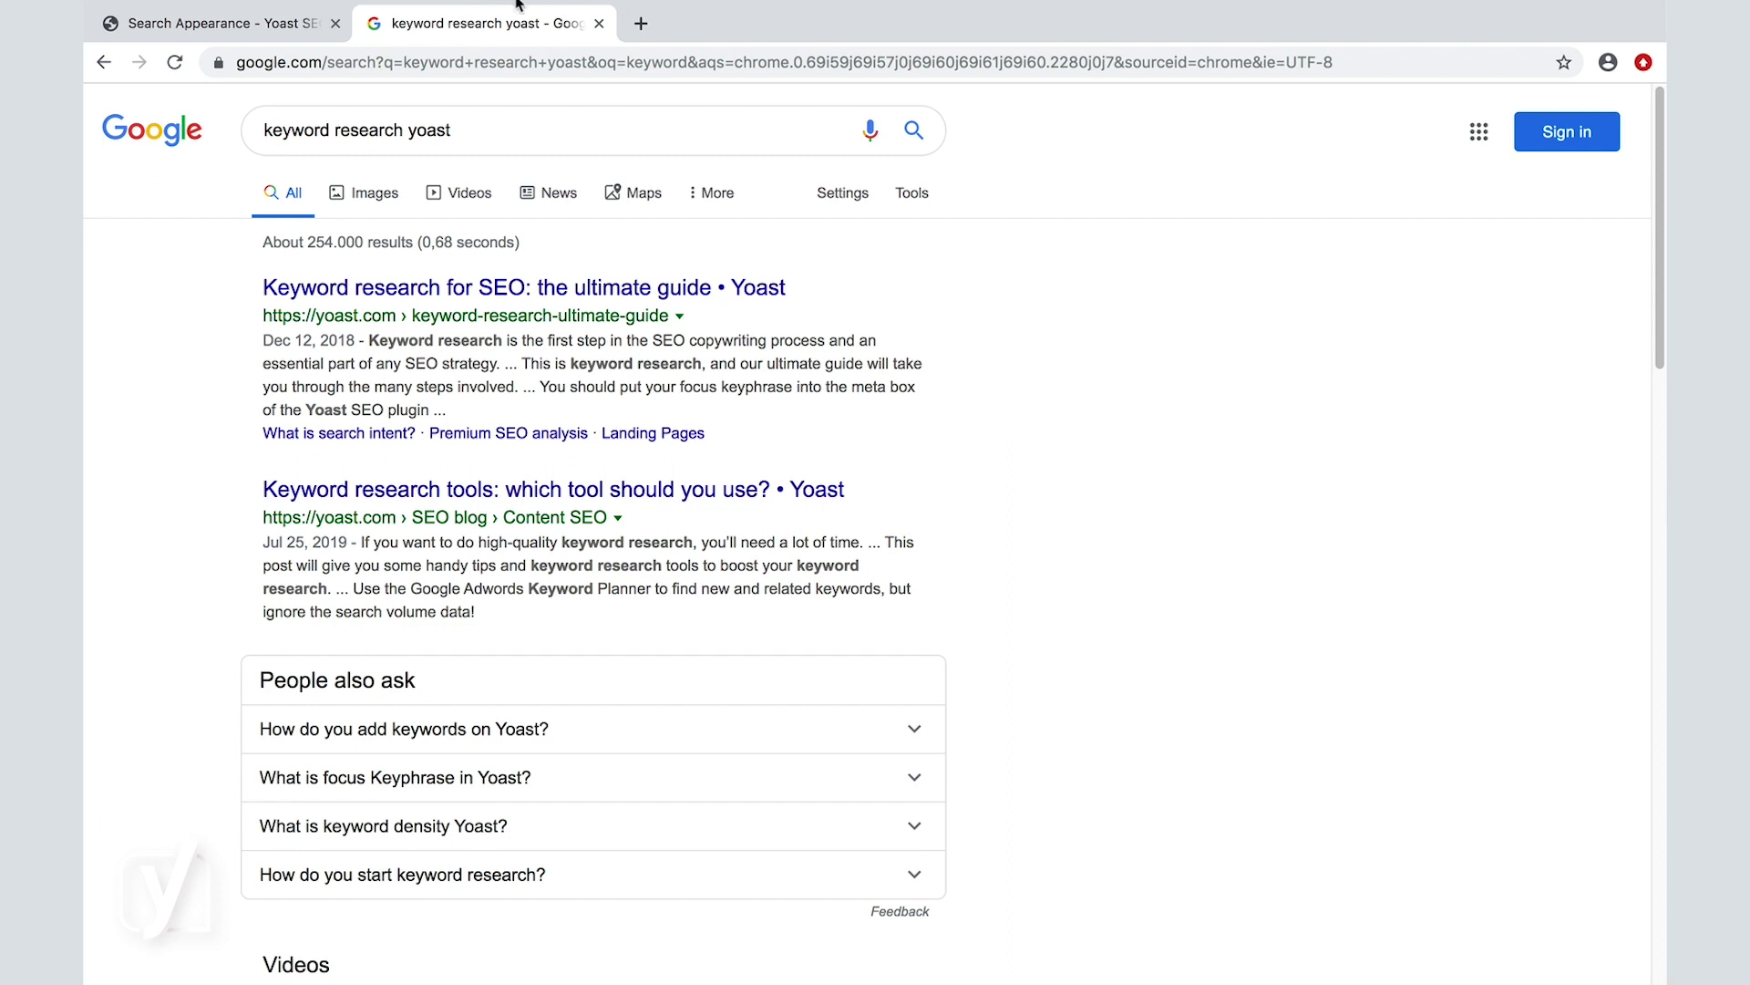
{"action": "left_click", "coordinate": [219, 23]}
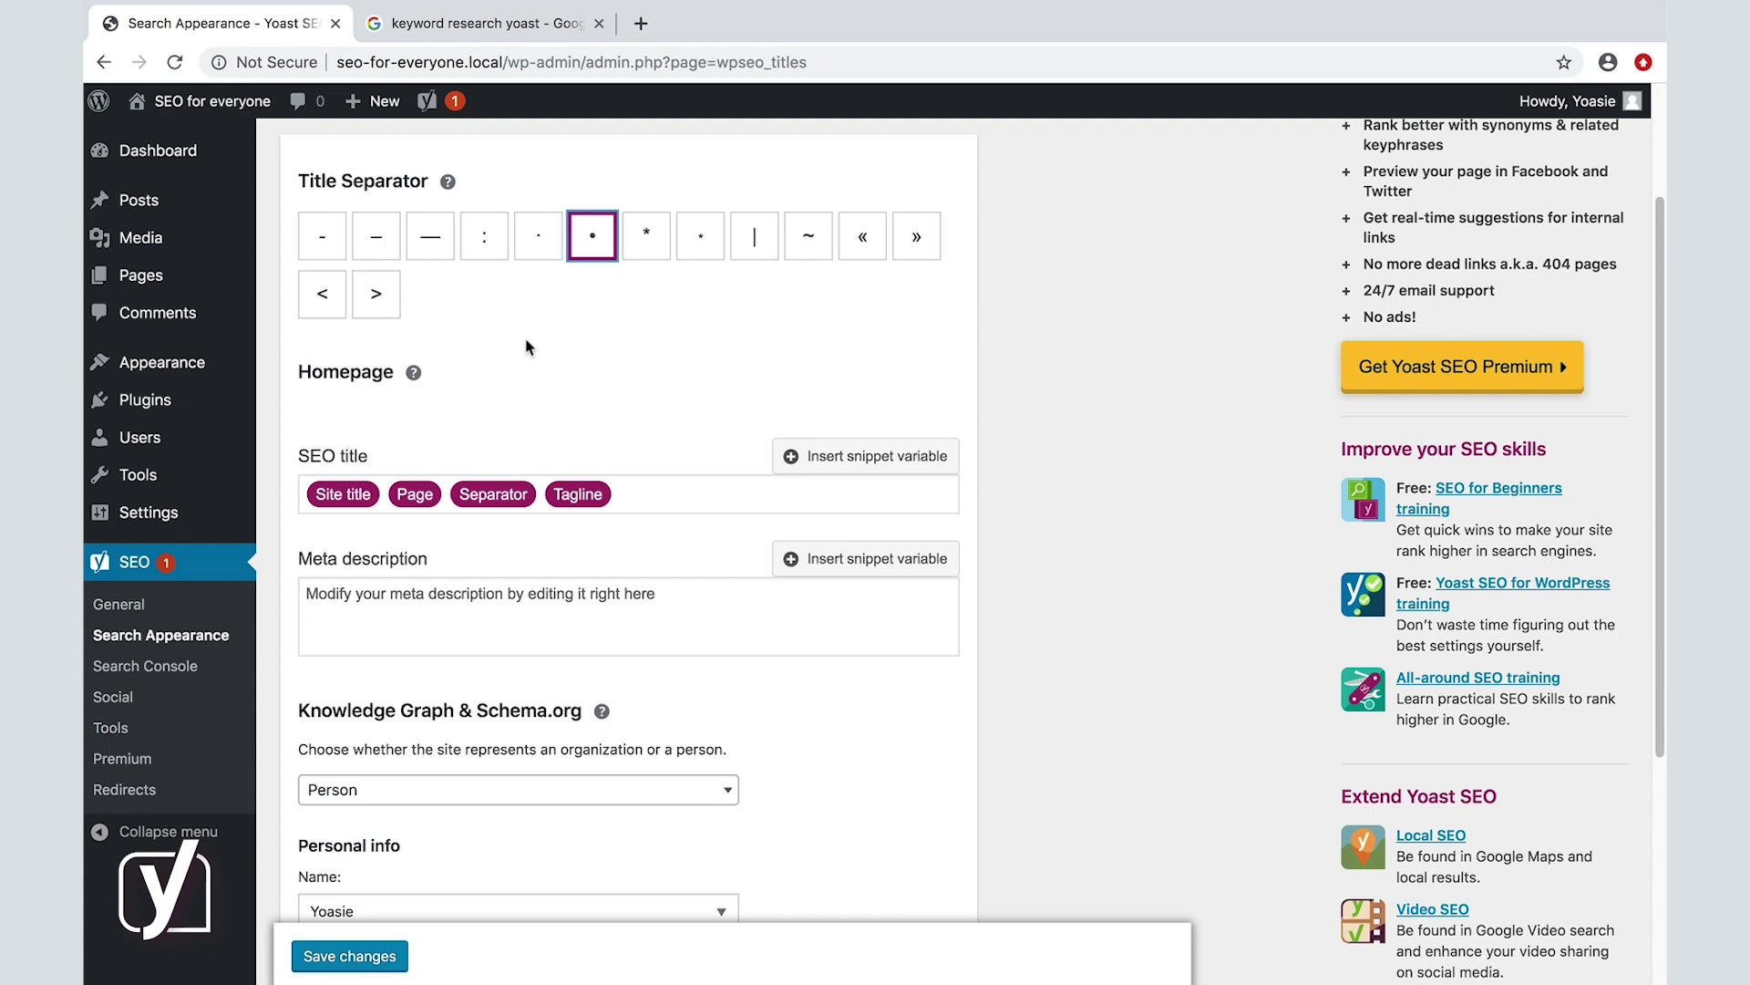
{"action": "left_click", "coordinate": [425, 245]}
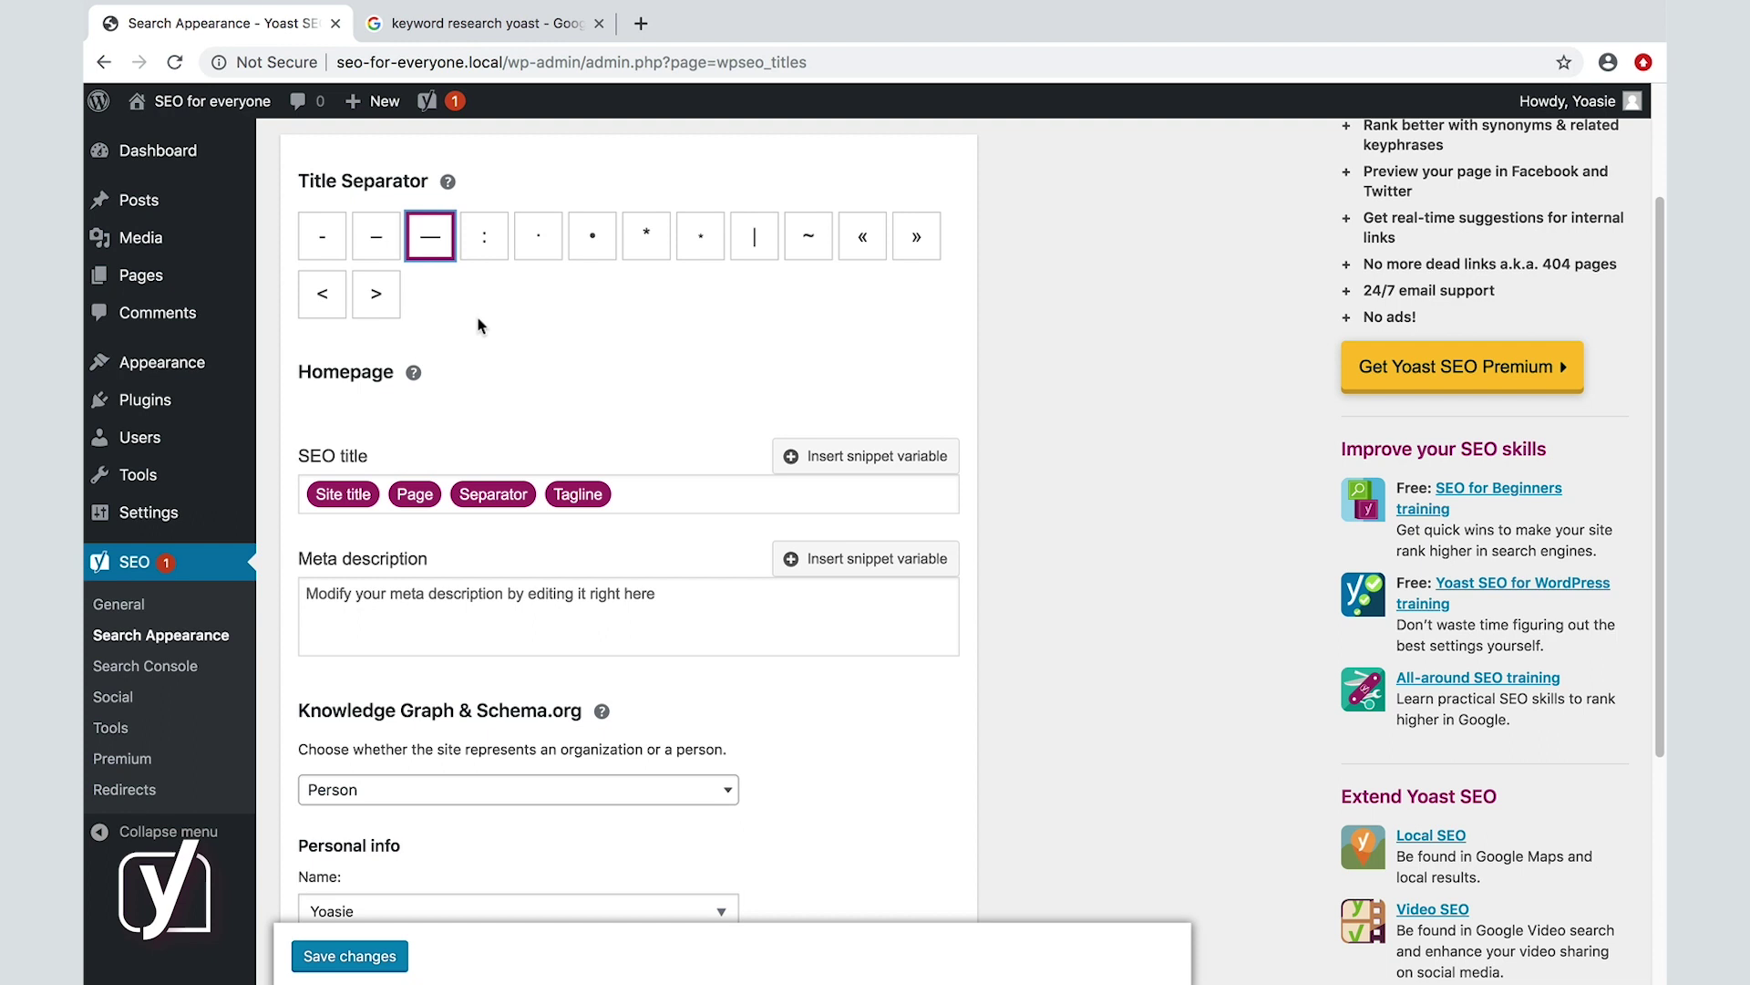
{"action": "left_click", "coordinate": [534, 251]}
{"action": "left_click", "coordinate": [758, 249]}
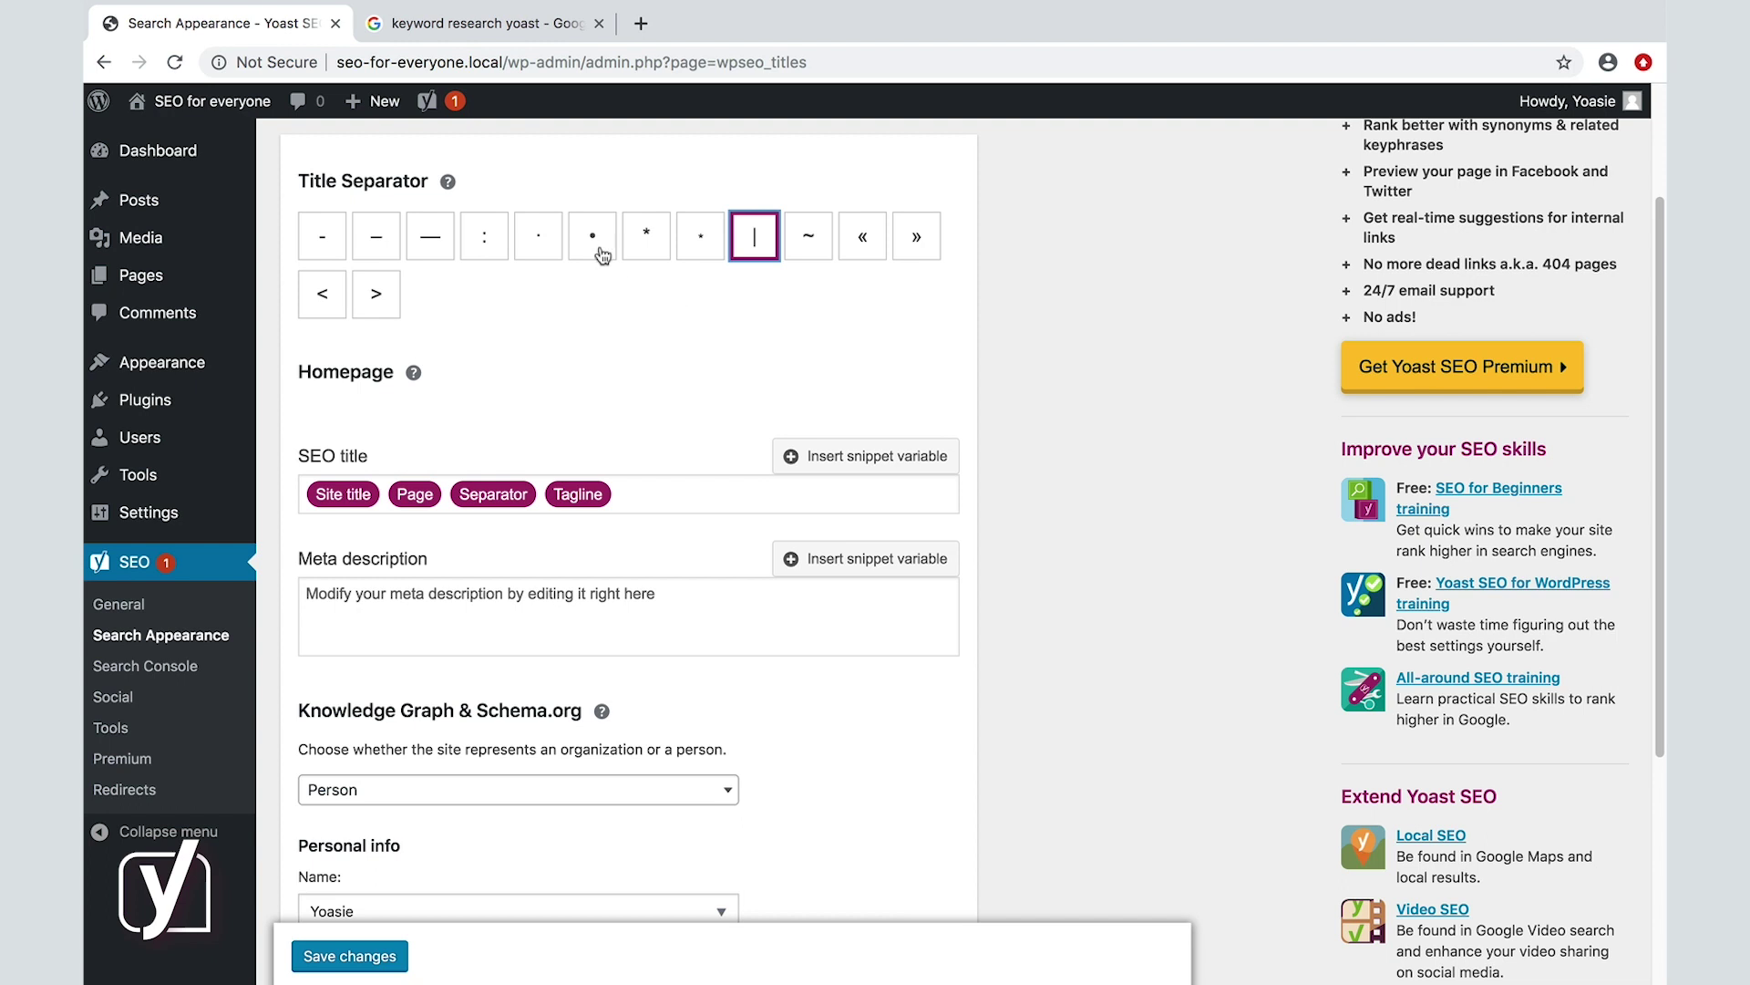
{"action": "left_click", "coordinate": [597, 251]}
{"action": "scroll", "coordinate": [599, 343], "scroll_direction": "down", "scroll_amount": 3}
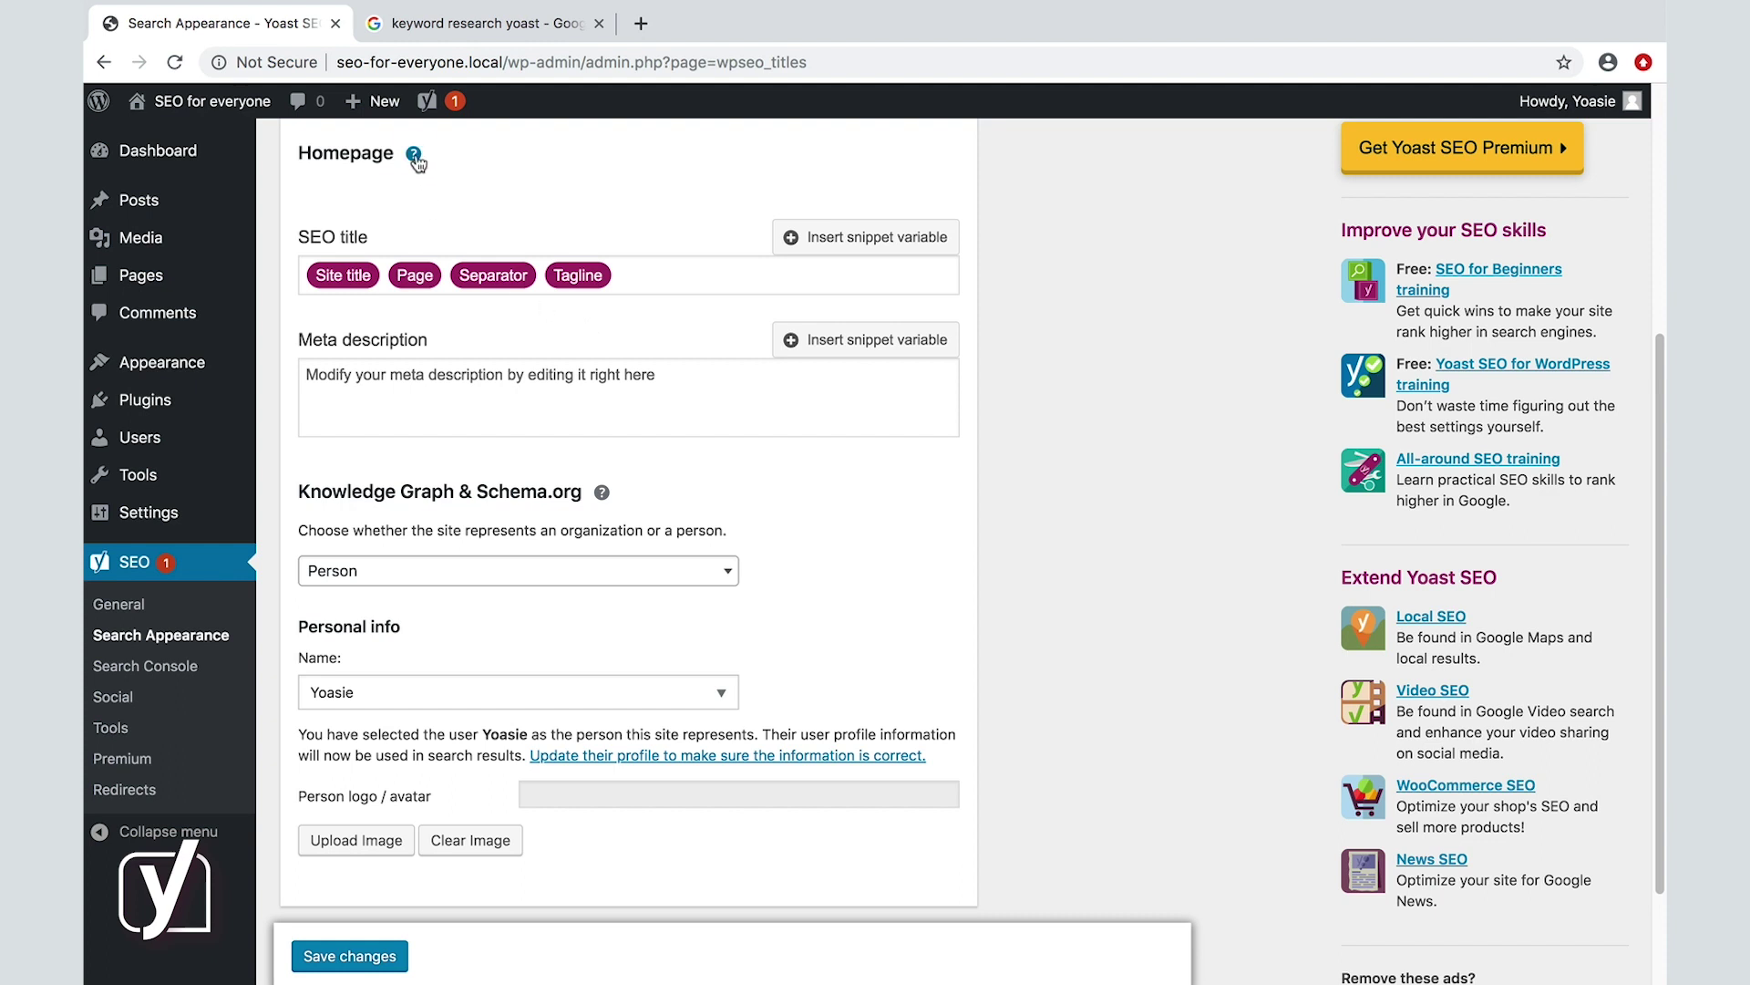
Step: Expand the help text beside the Homepage heading
{"action": "left_click", "coordinate": [413, 153]}
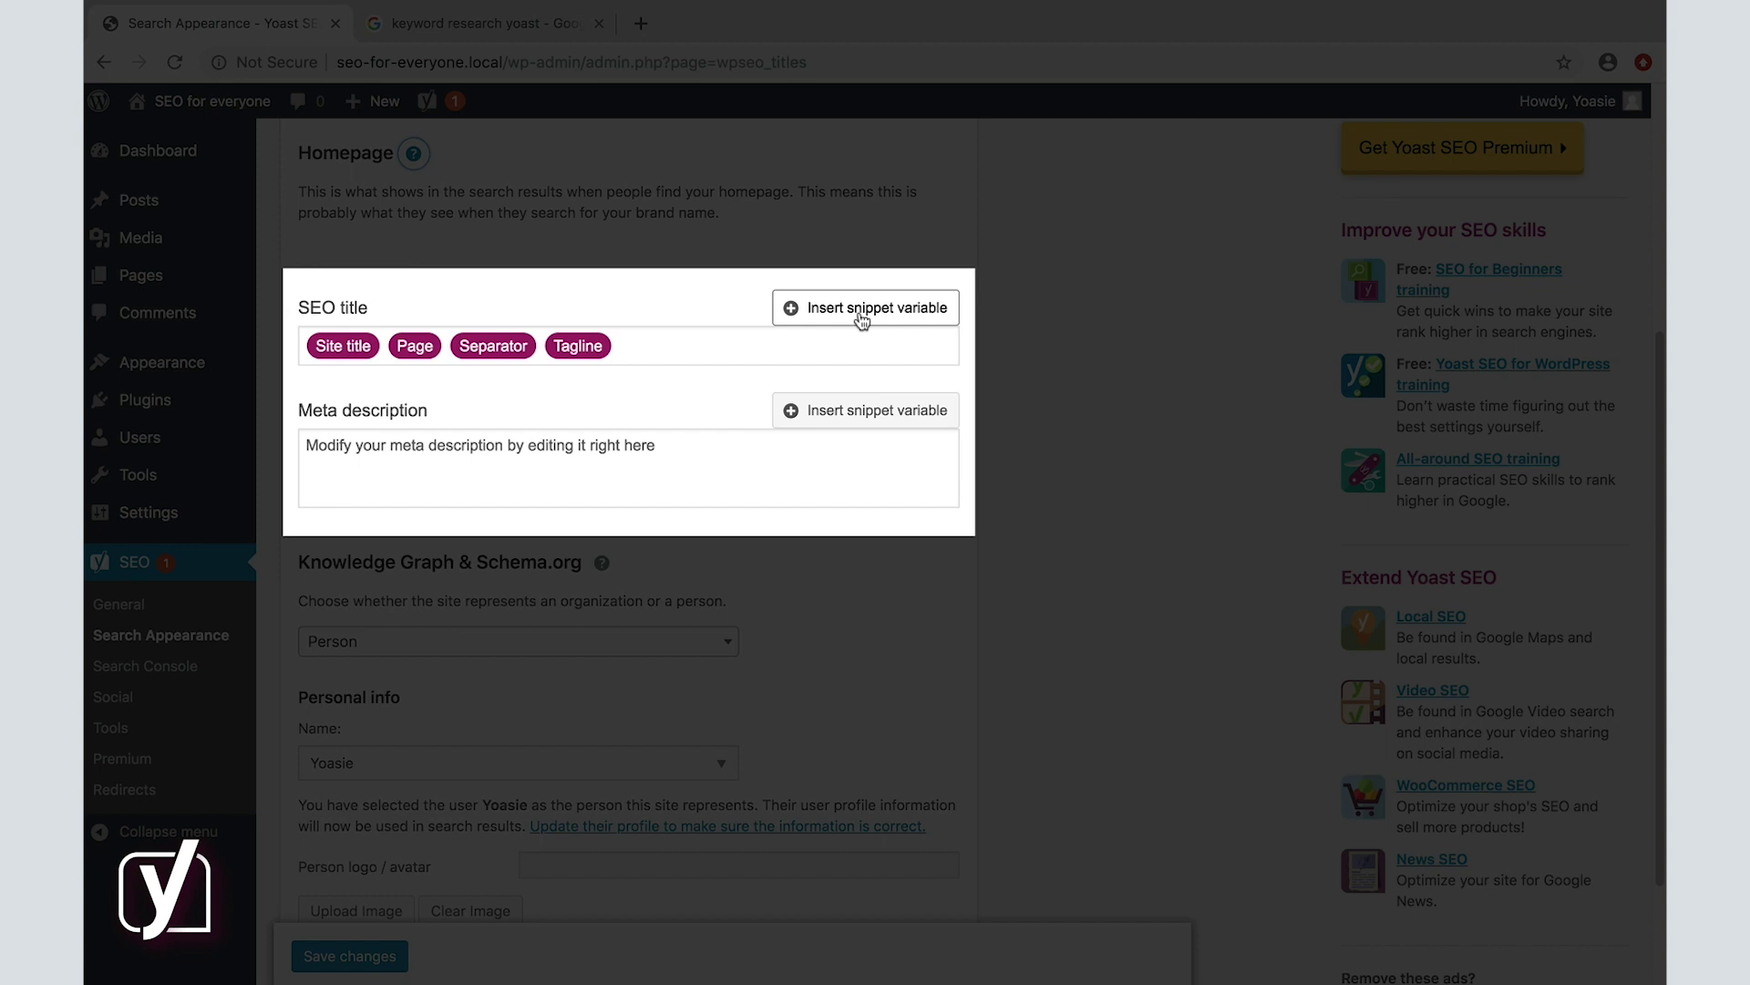
{"action": "scroll", "coordinate": [583, 283], "scroll_direction": "up", "scroll_amount": 5}
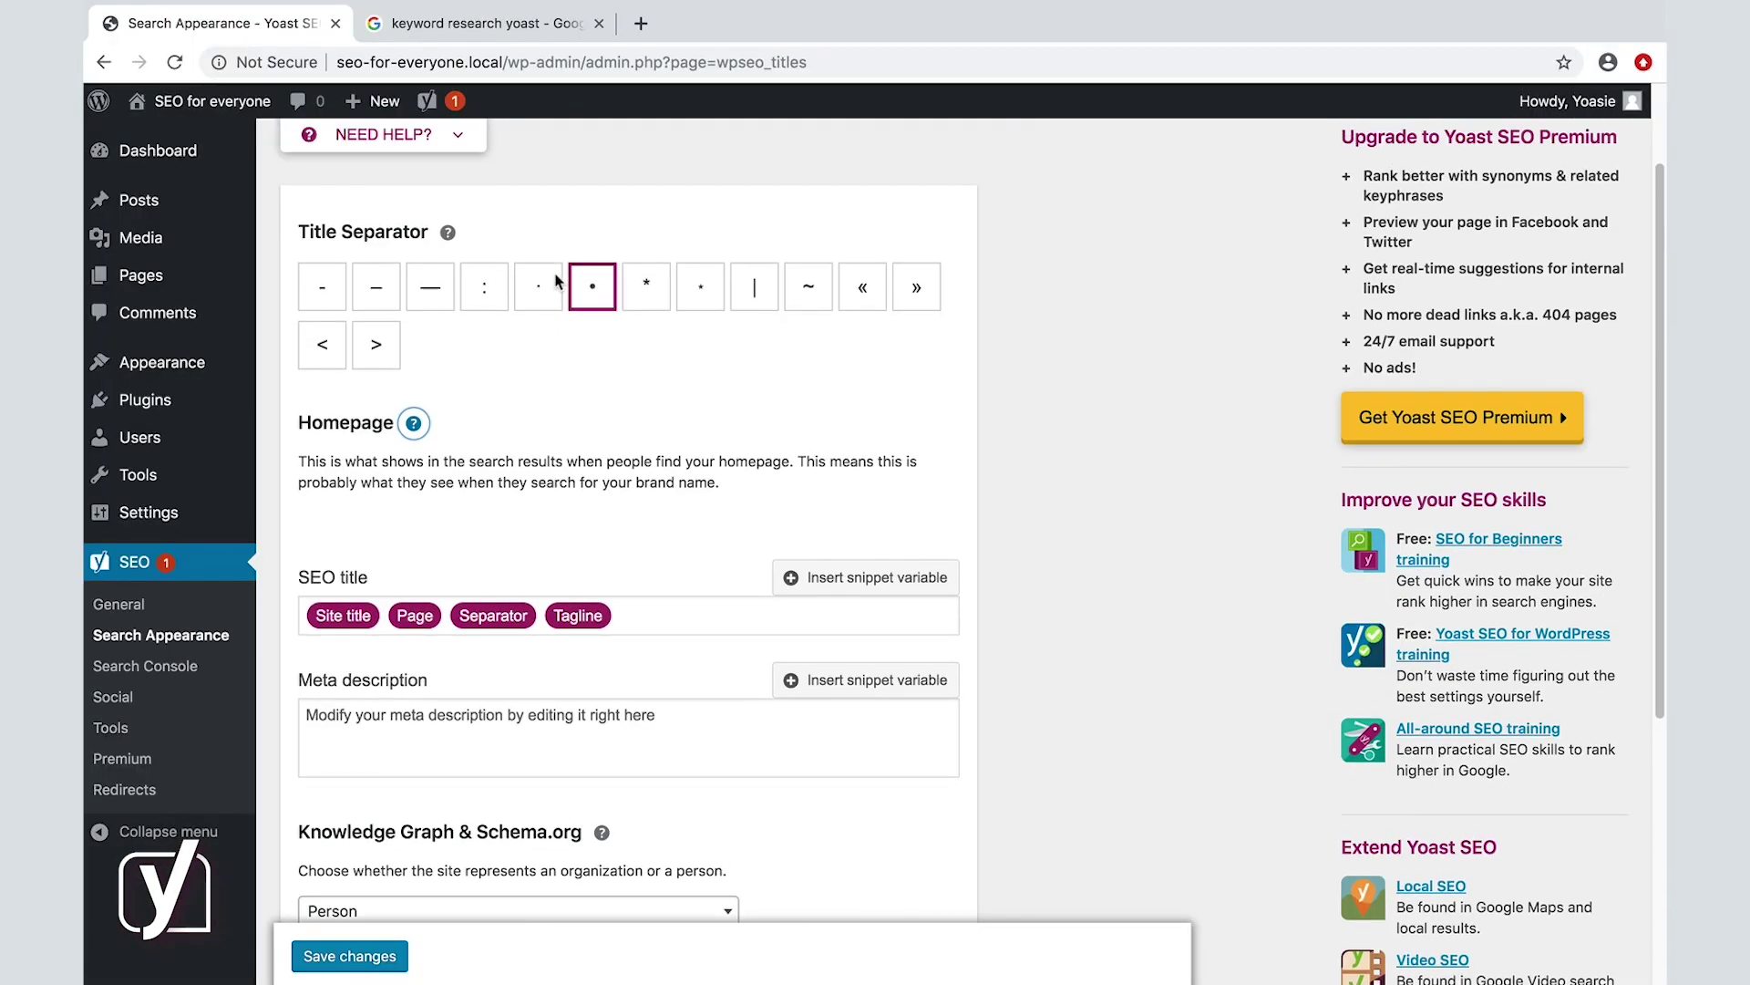
{"action": "scroll", "coordinate": [555, 280], "scroll_direction": "up", "scroll_amount": 2}
{"action": "left_click", "coordinate": [438, 211]}
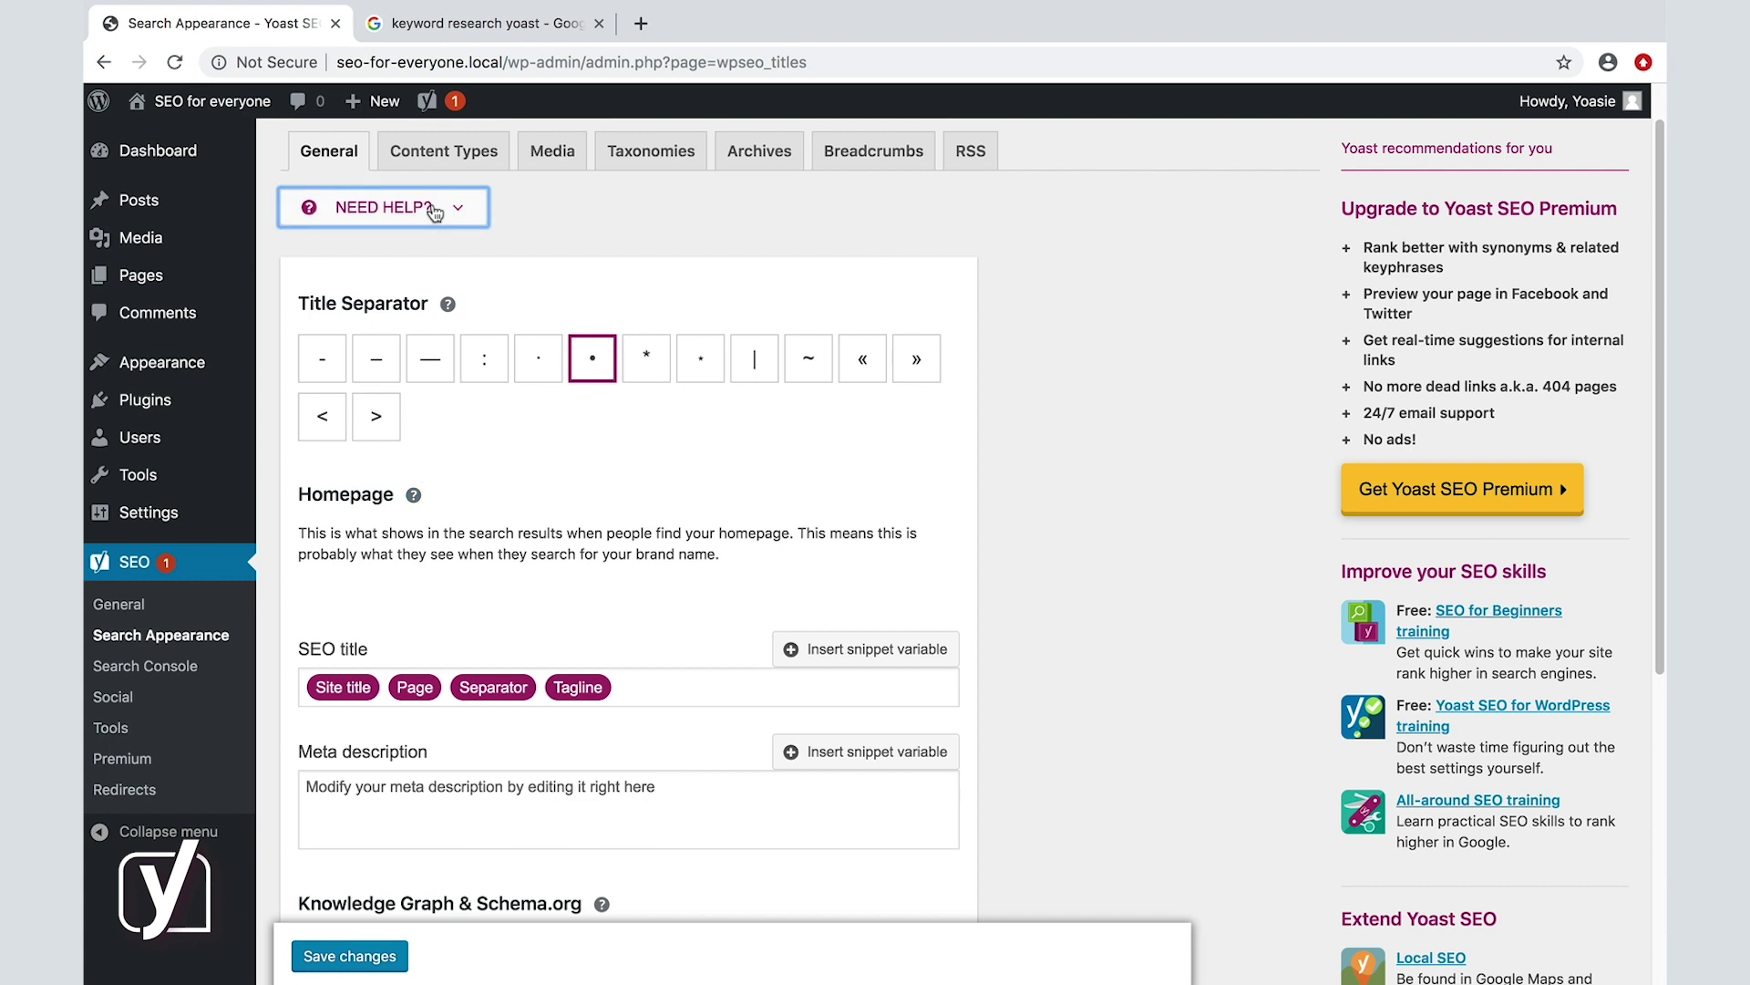
{"action": "left_click", "coordinate": [1380, 288]}
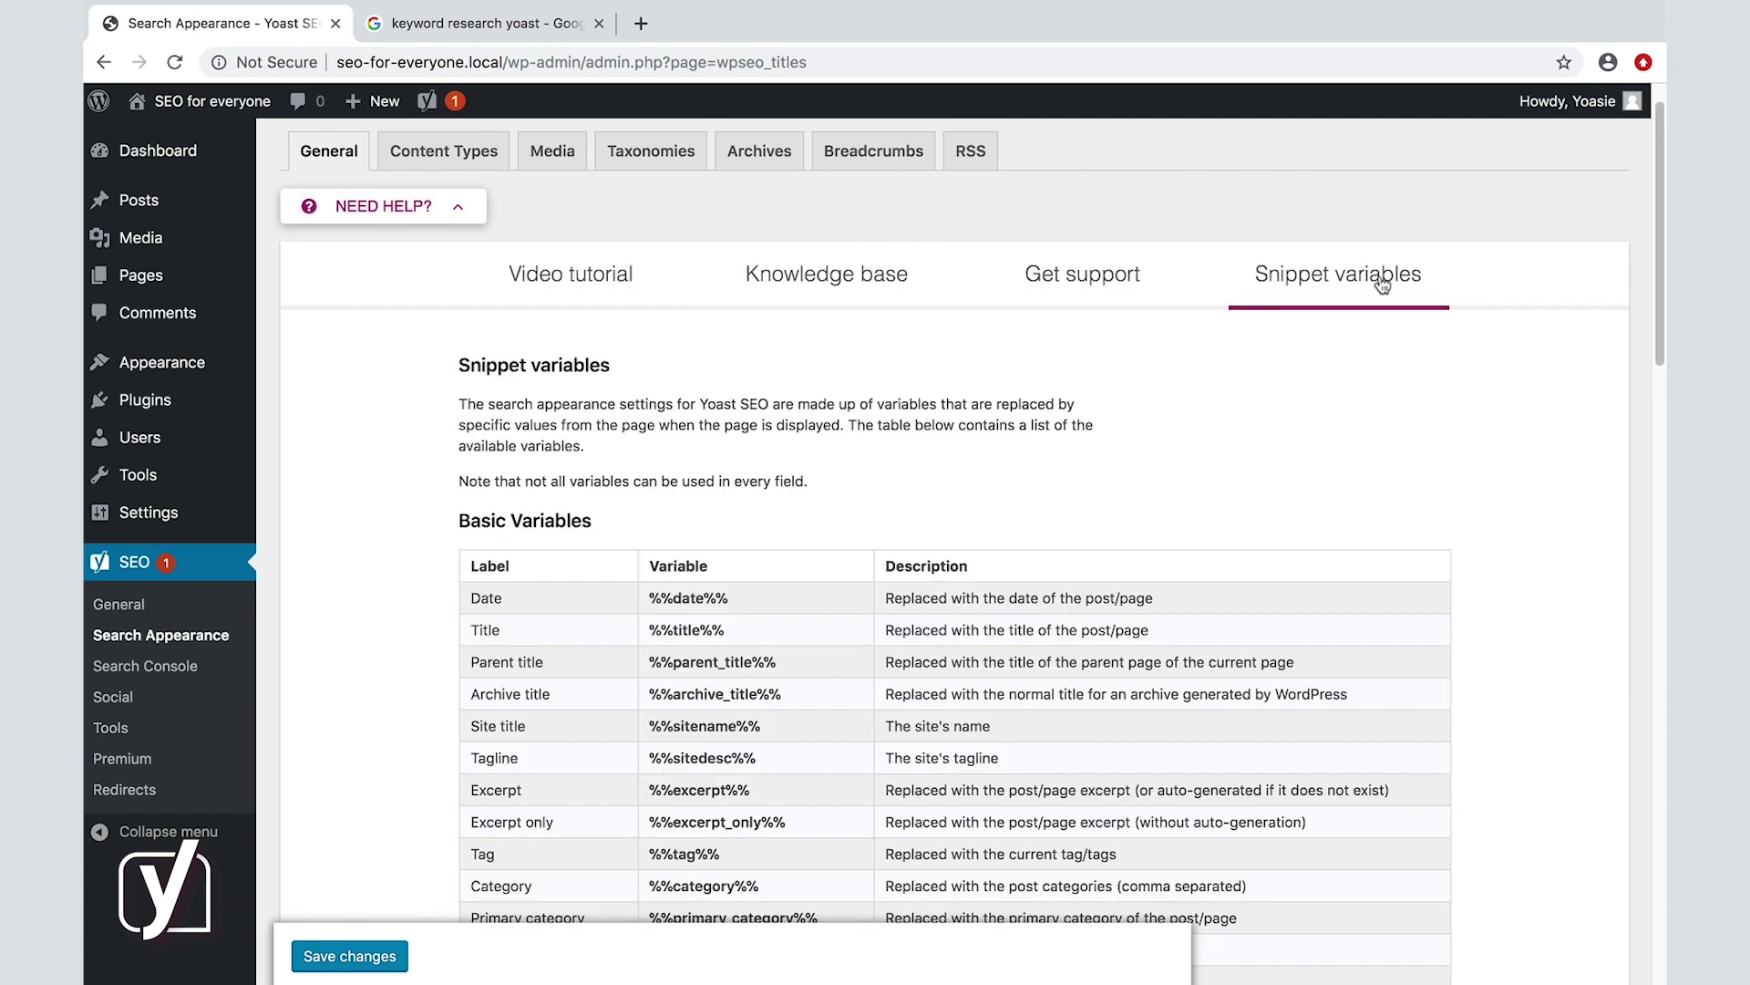
{"action": "left_click", "coordinate": [462, 217]}
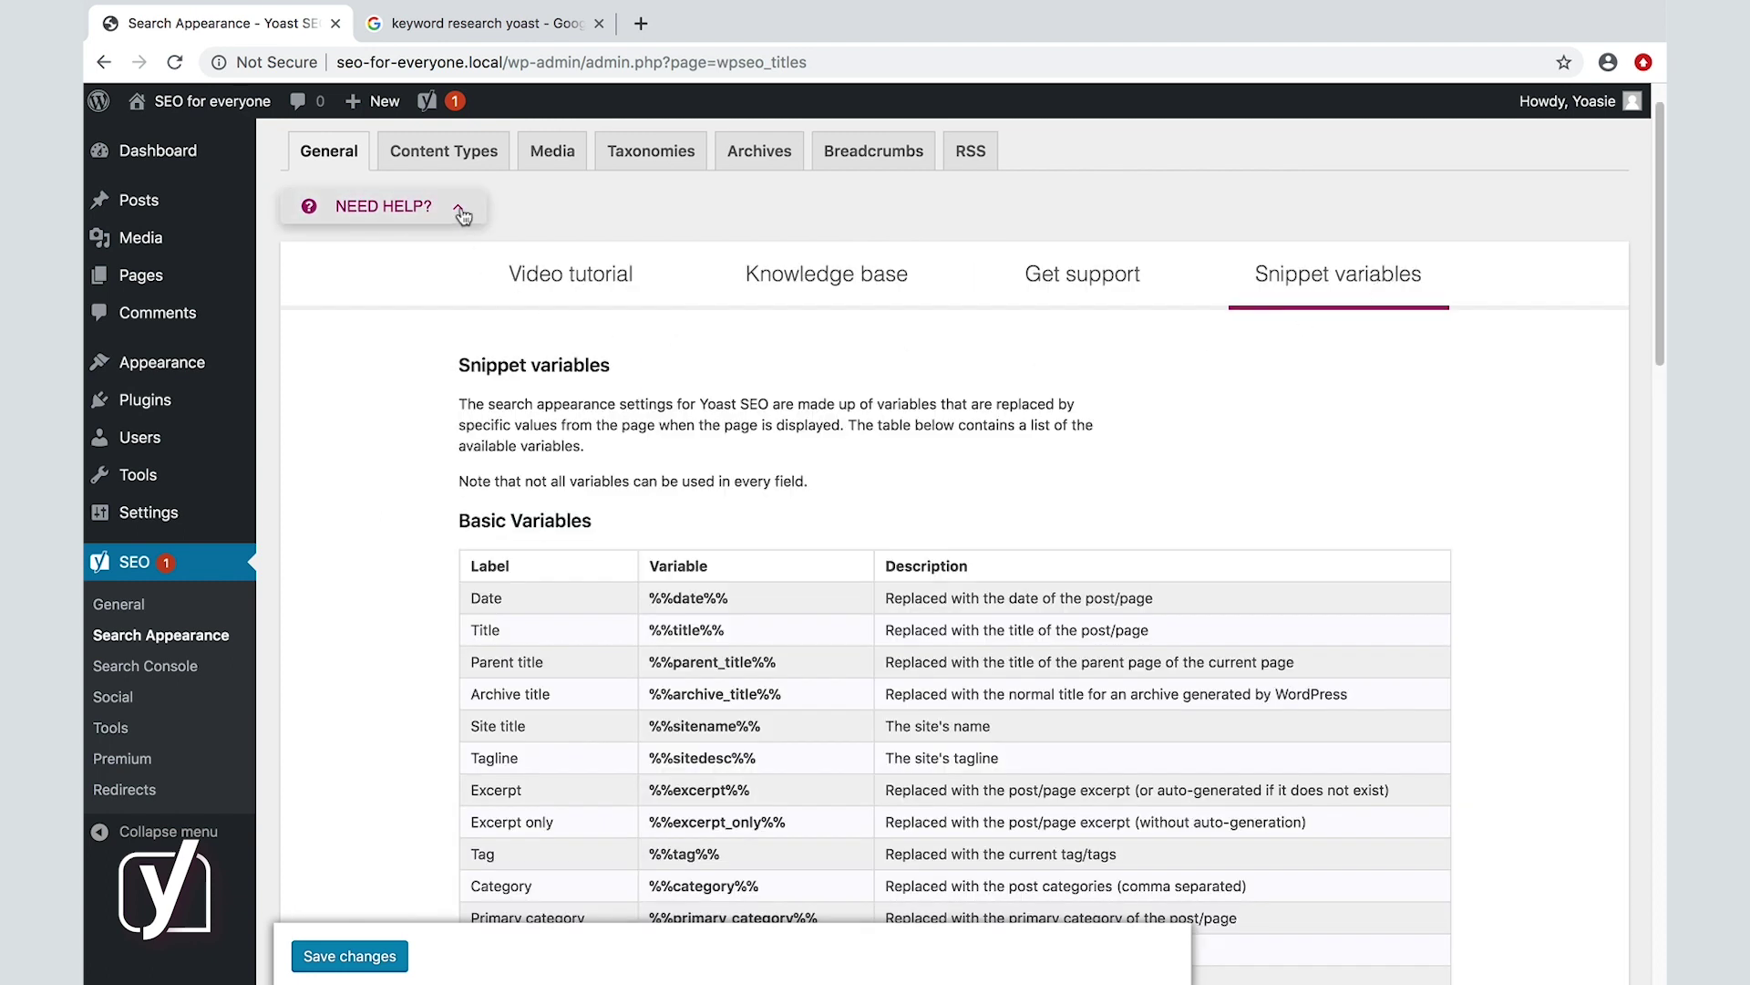
{"action": "scroll", "coordinate": [465, 425], "scroll_direction": "down", "scroll_amount": 3}
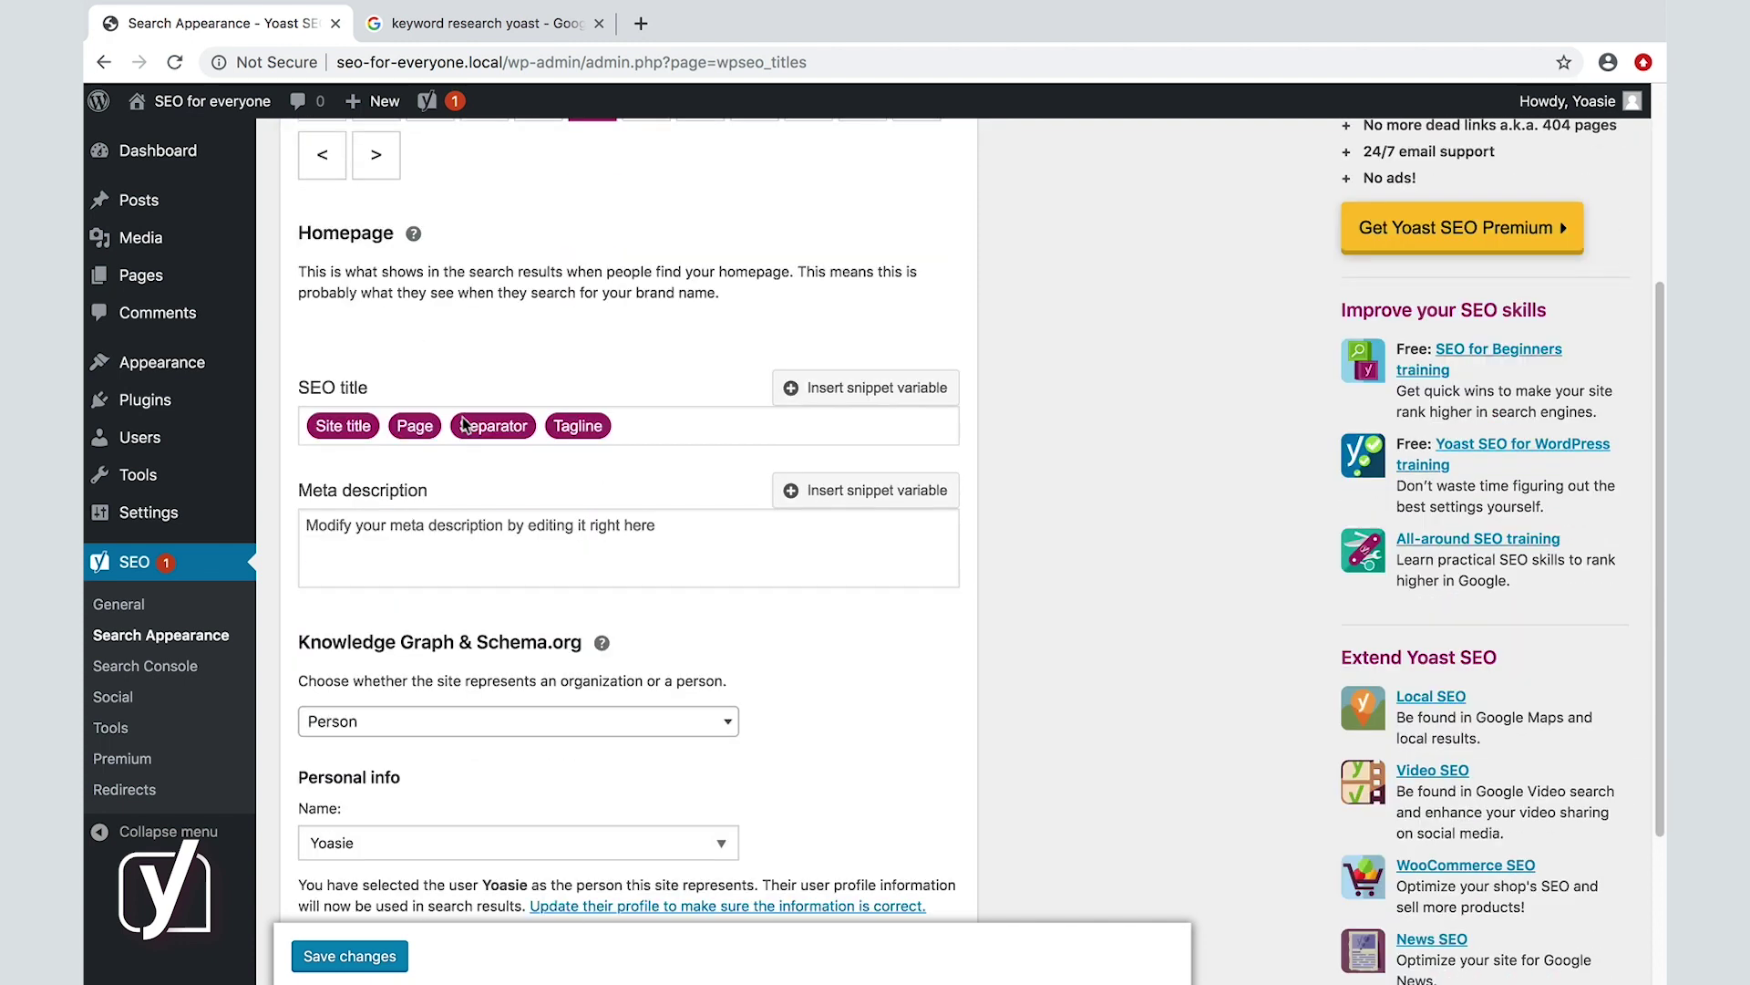
{"action": "scroll", "coordinate": [464, 425], "scroll_direction": "down", "scroll_amount": 1}
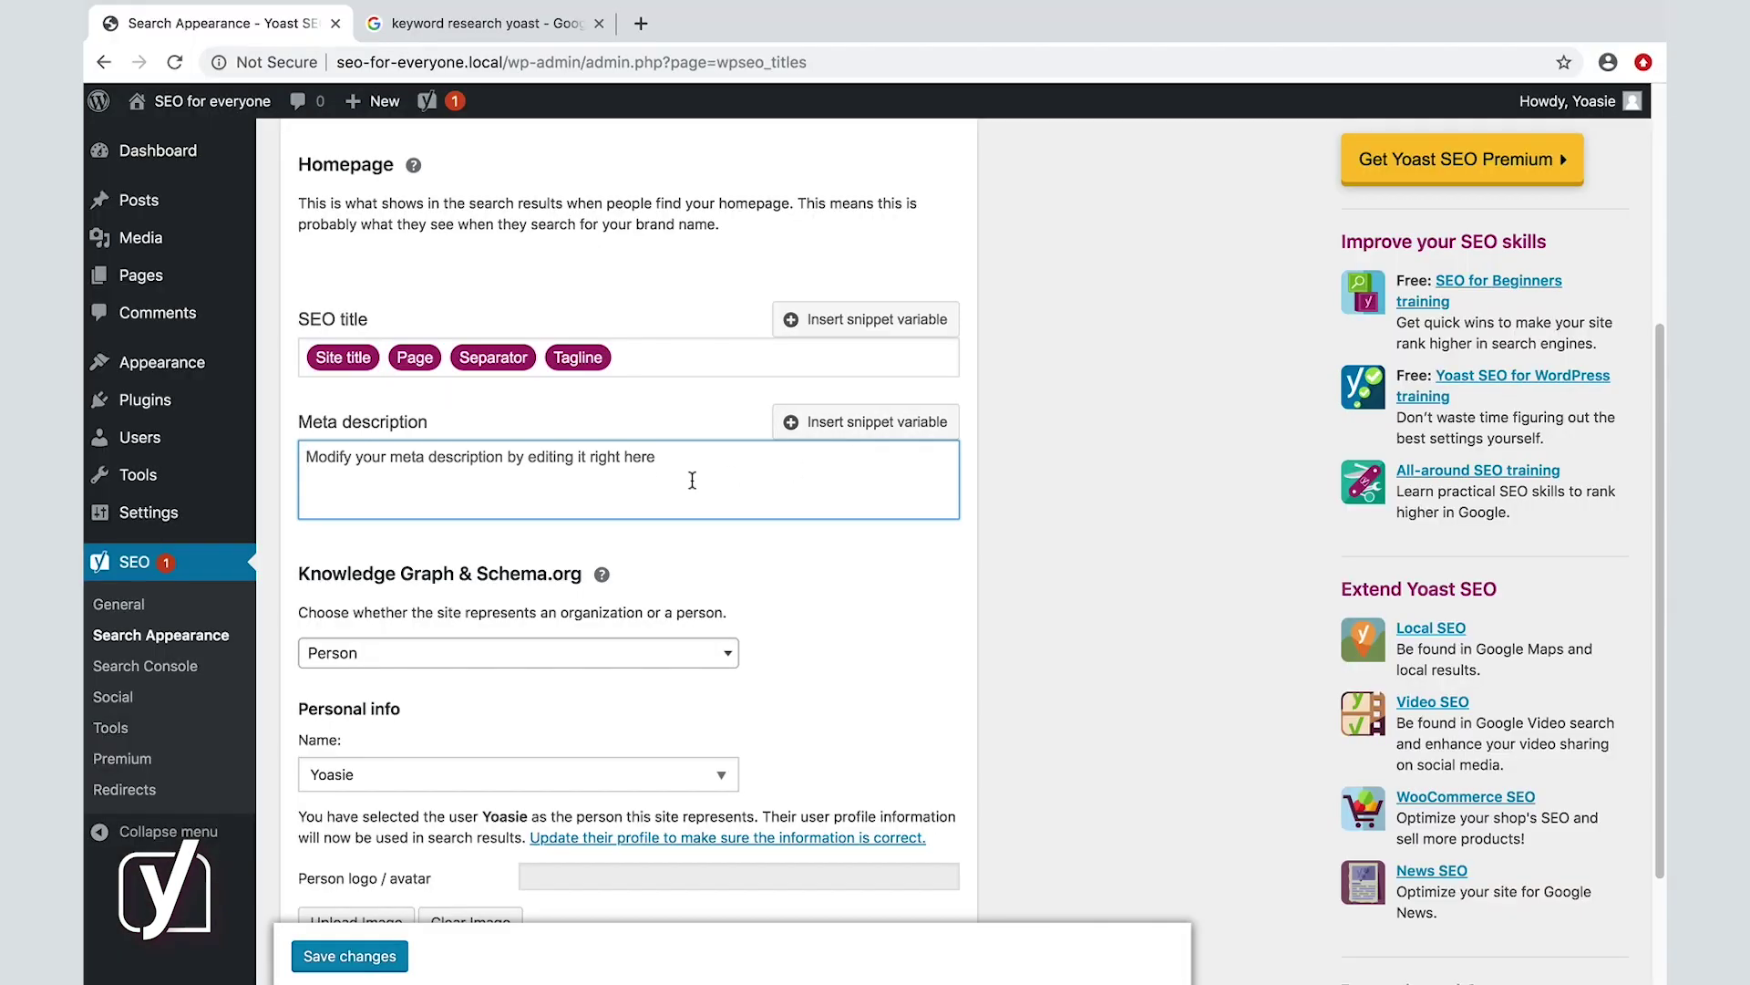
Step: Change the Google query to 'yoast' to view Yoast's knowledge panel, then return to the settings
{"action": "left_click", "coordinate": [484, 26]}
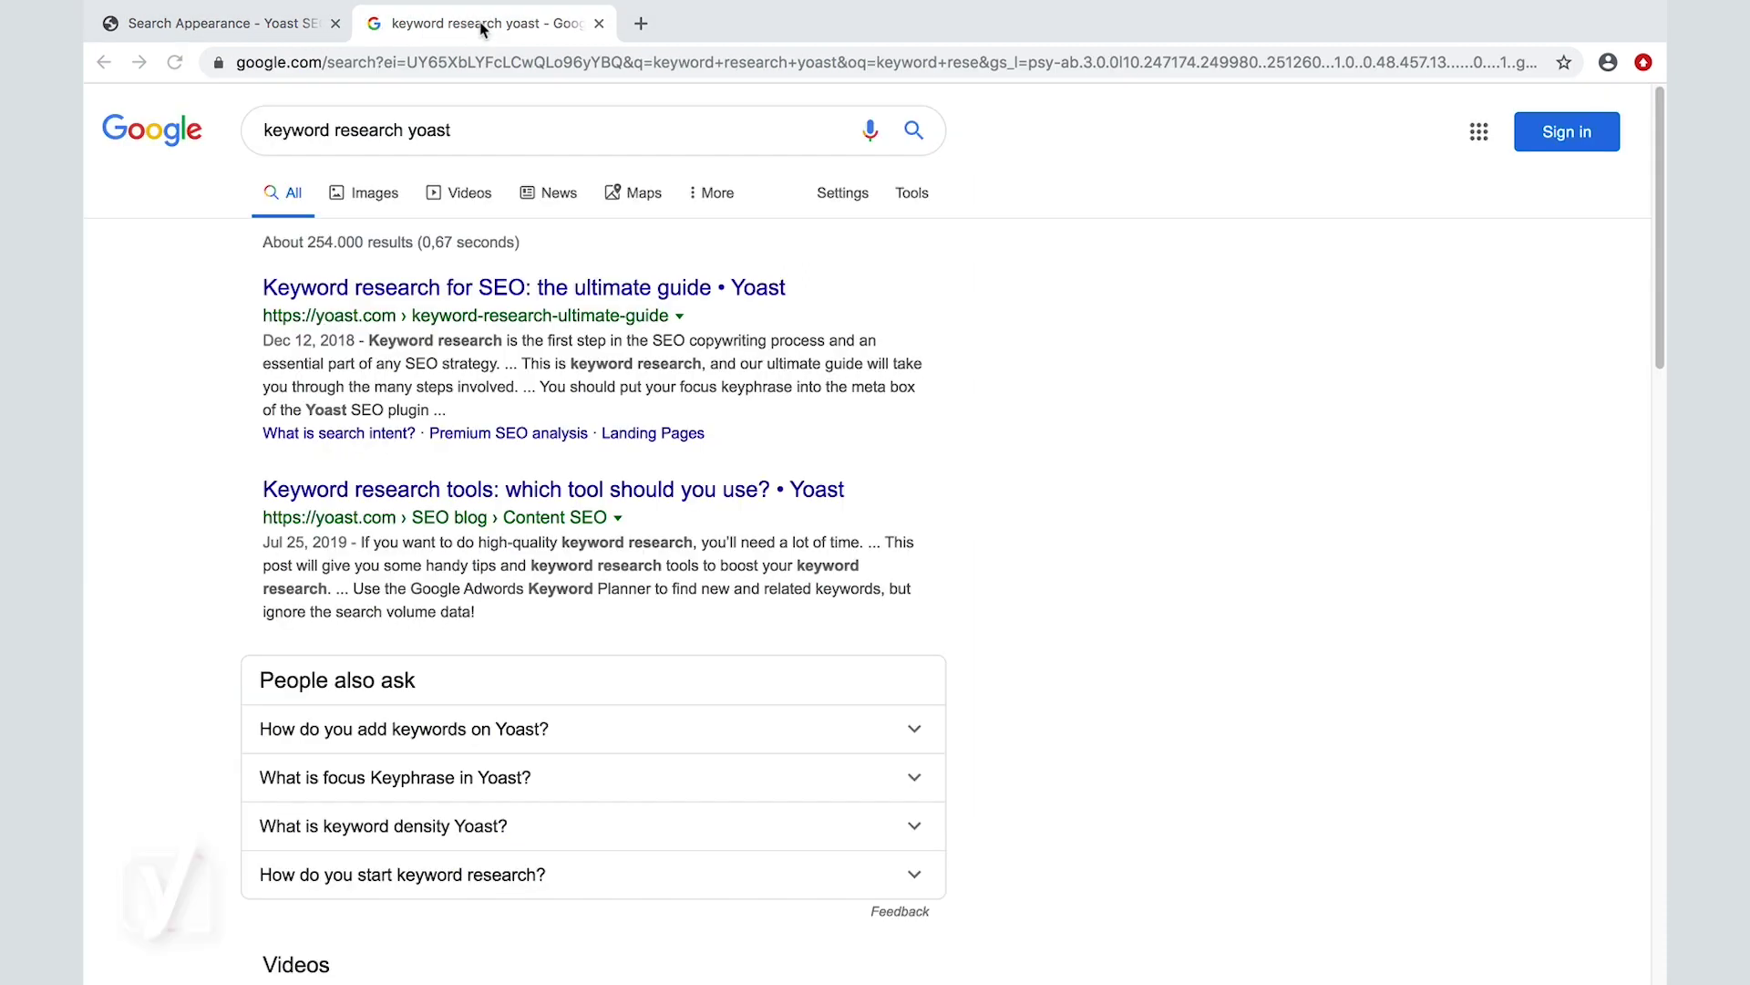
{"action": "triple_click", "coordinate": [468, 132]}
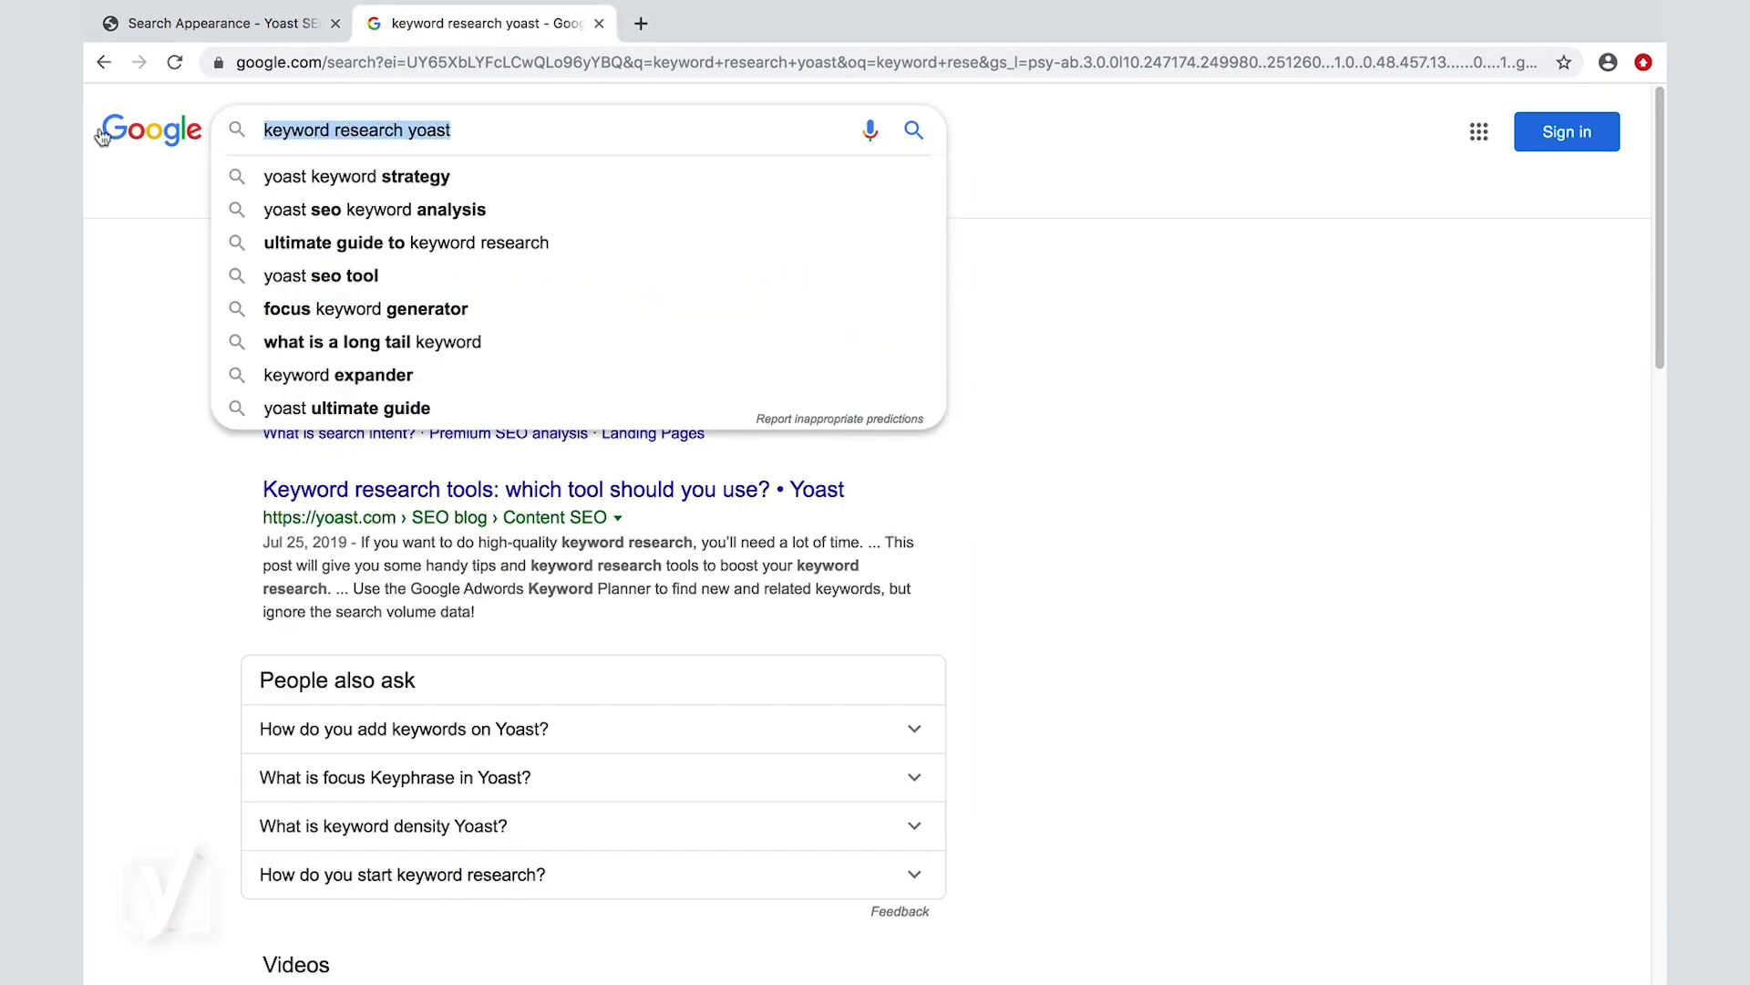
{"action": "type", "text": "yoast"}
{"action": "key", "text": "Return"}
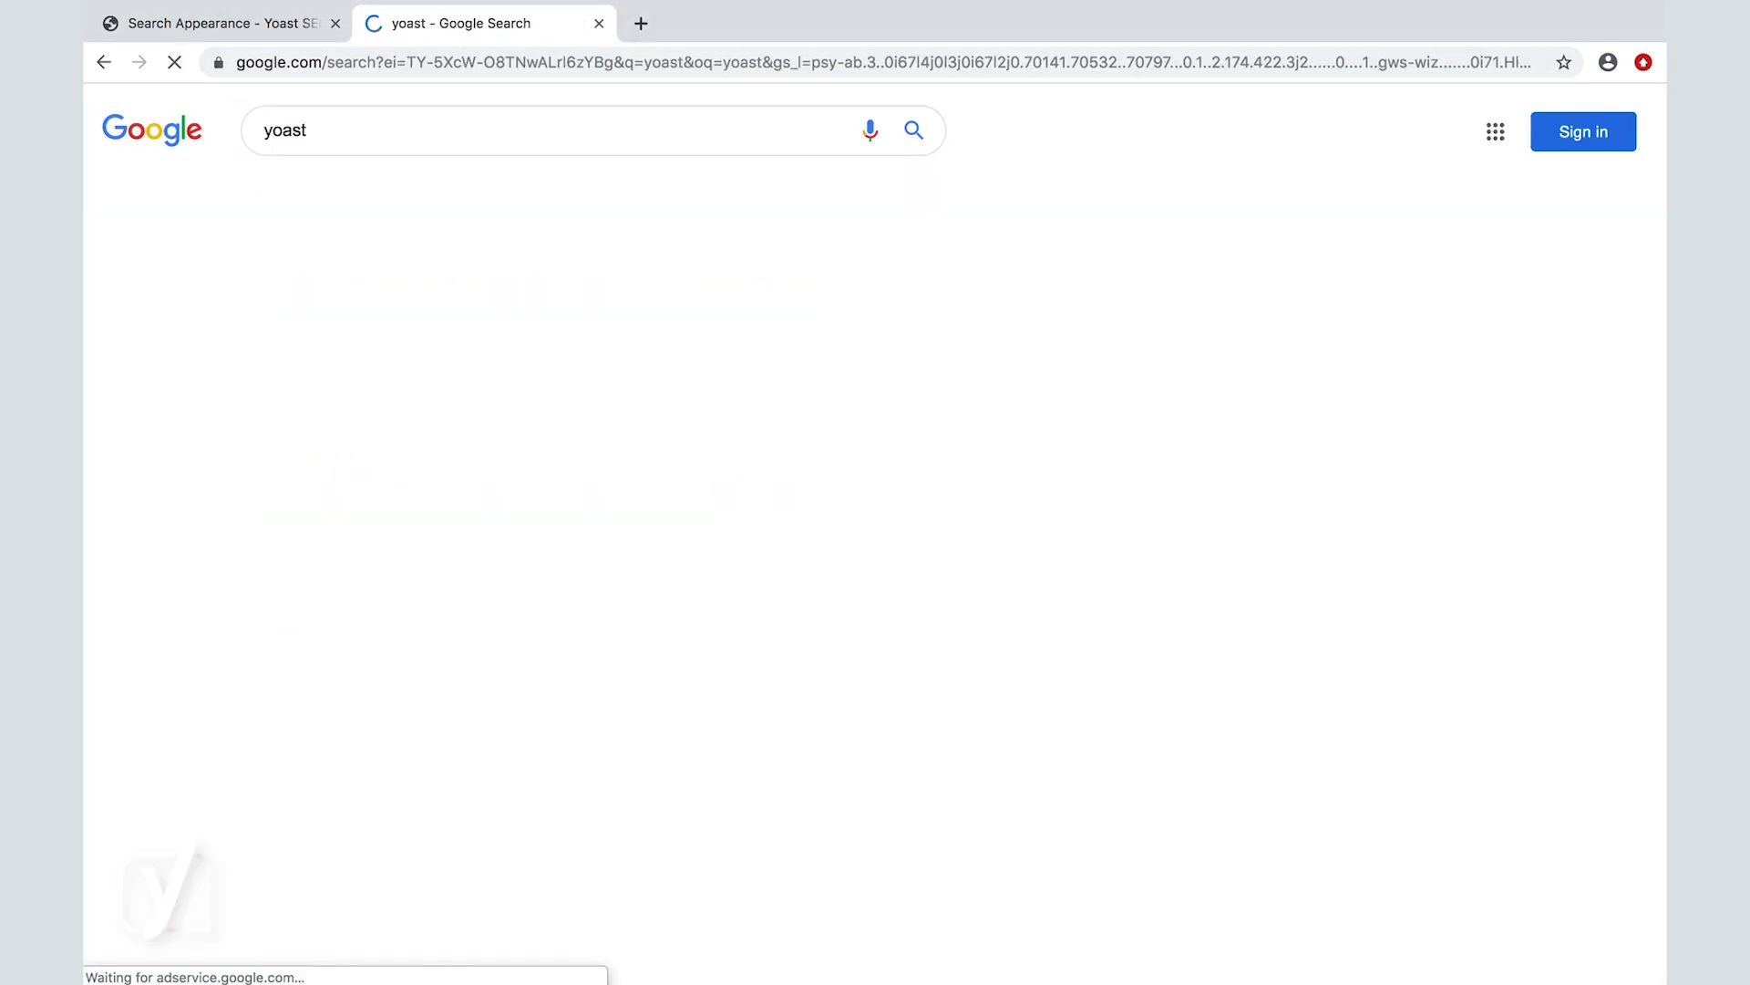
{"action": "scroll", "coordinate": [218, 875], "scroll_direction": "down", "scroll_amount": 4}
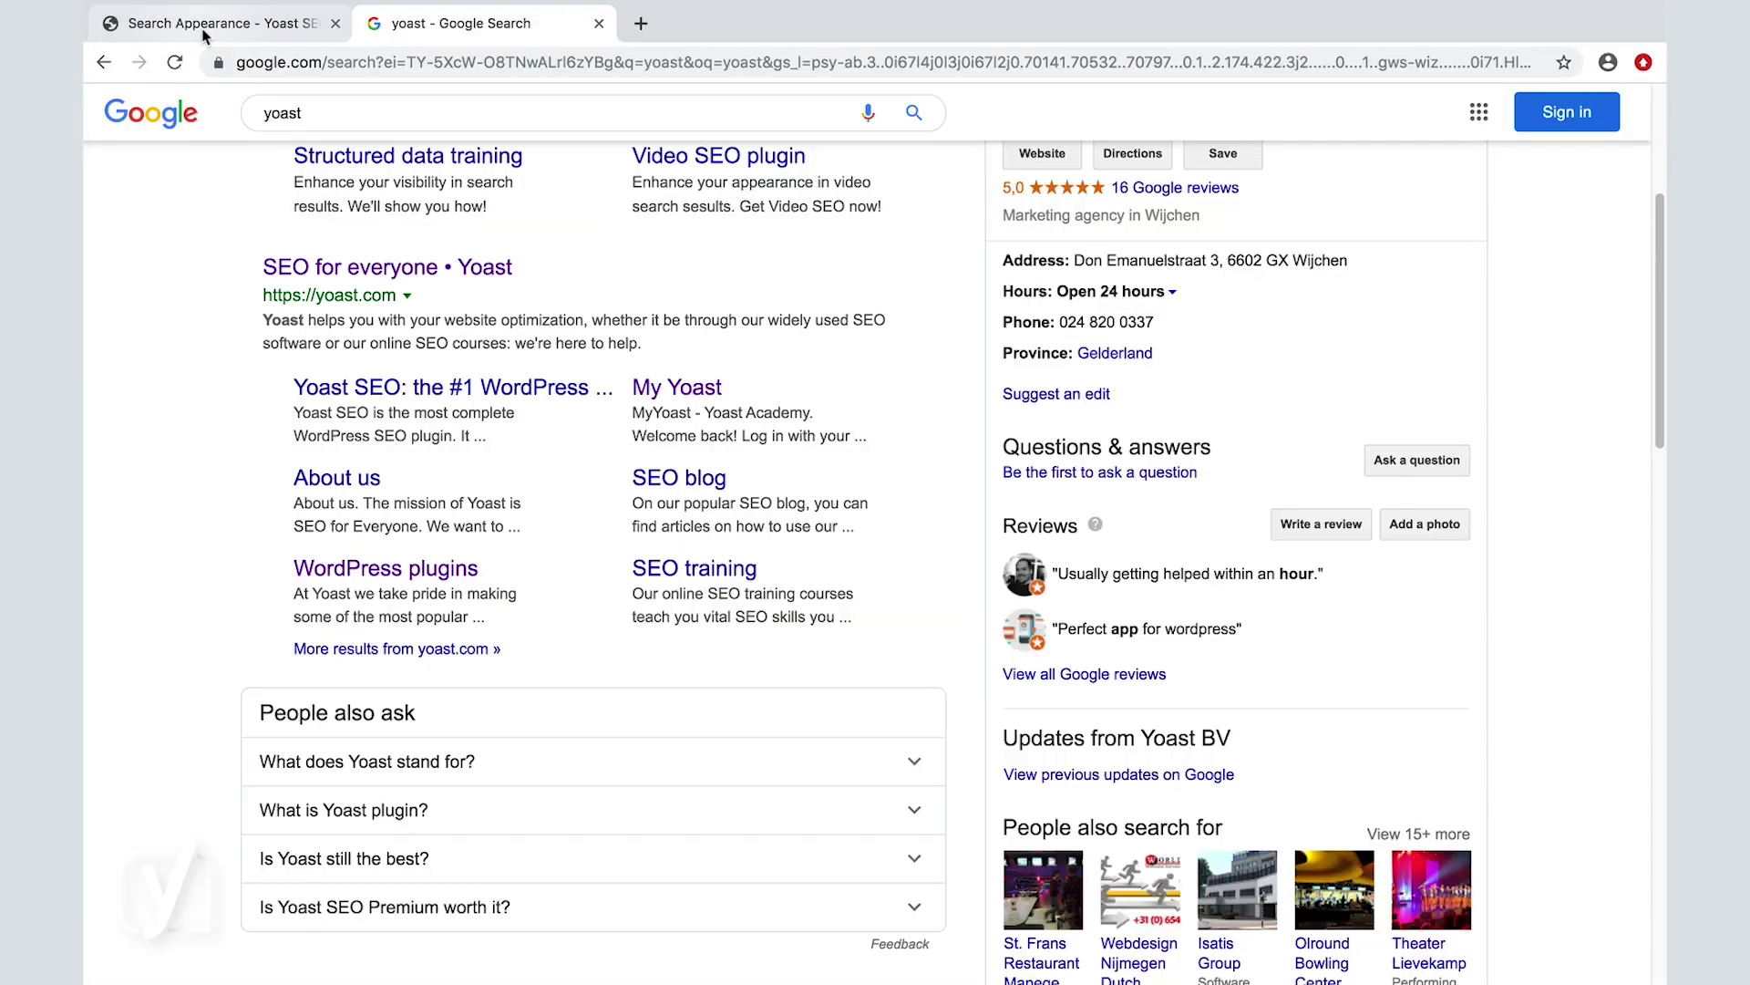
{"action": "left_click", "coordinate": [205, 37]}
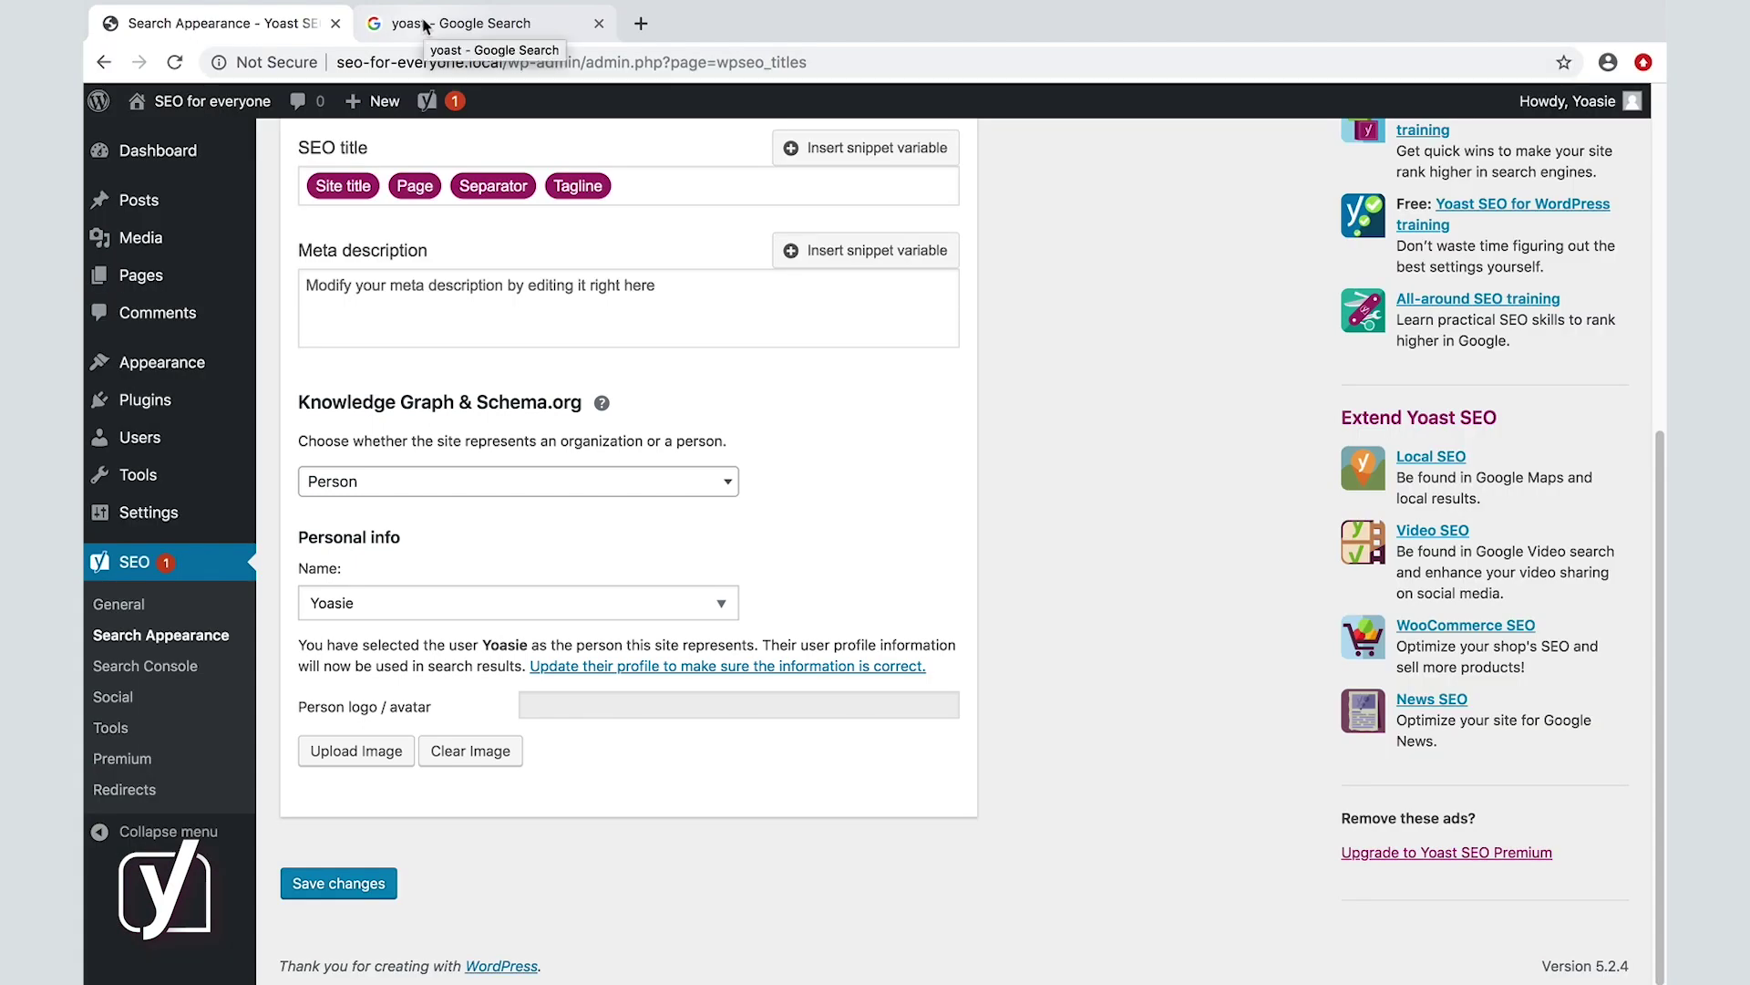
Step: Search Google for 'walt disney' and scroll through Walt Disney's person knowledge panel
{"action": "left_click", "coordinate": [424, 26]}
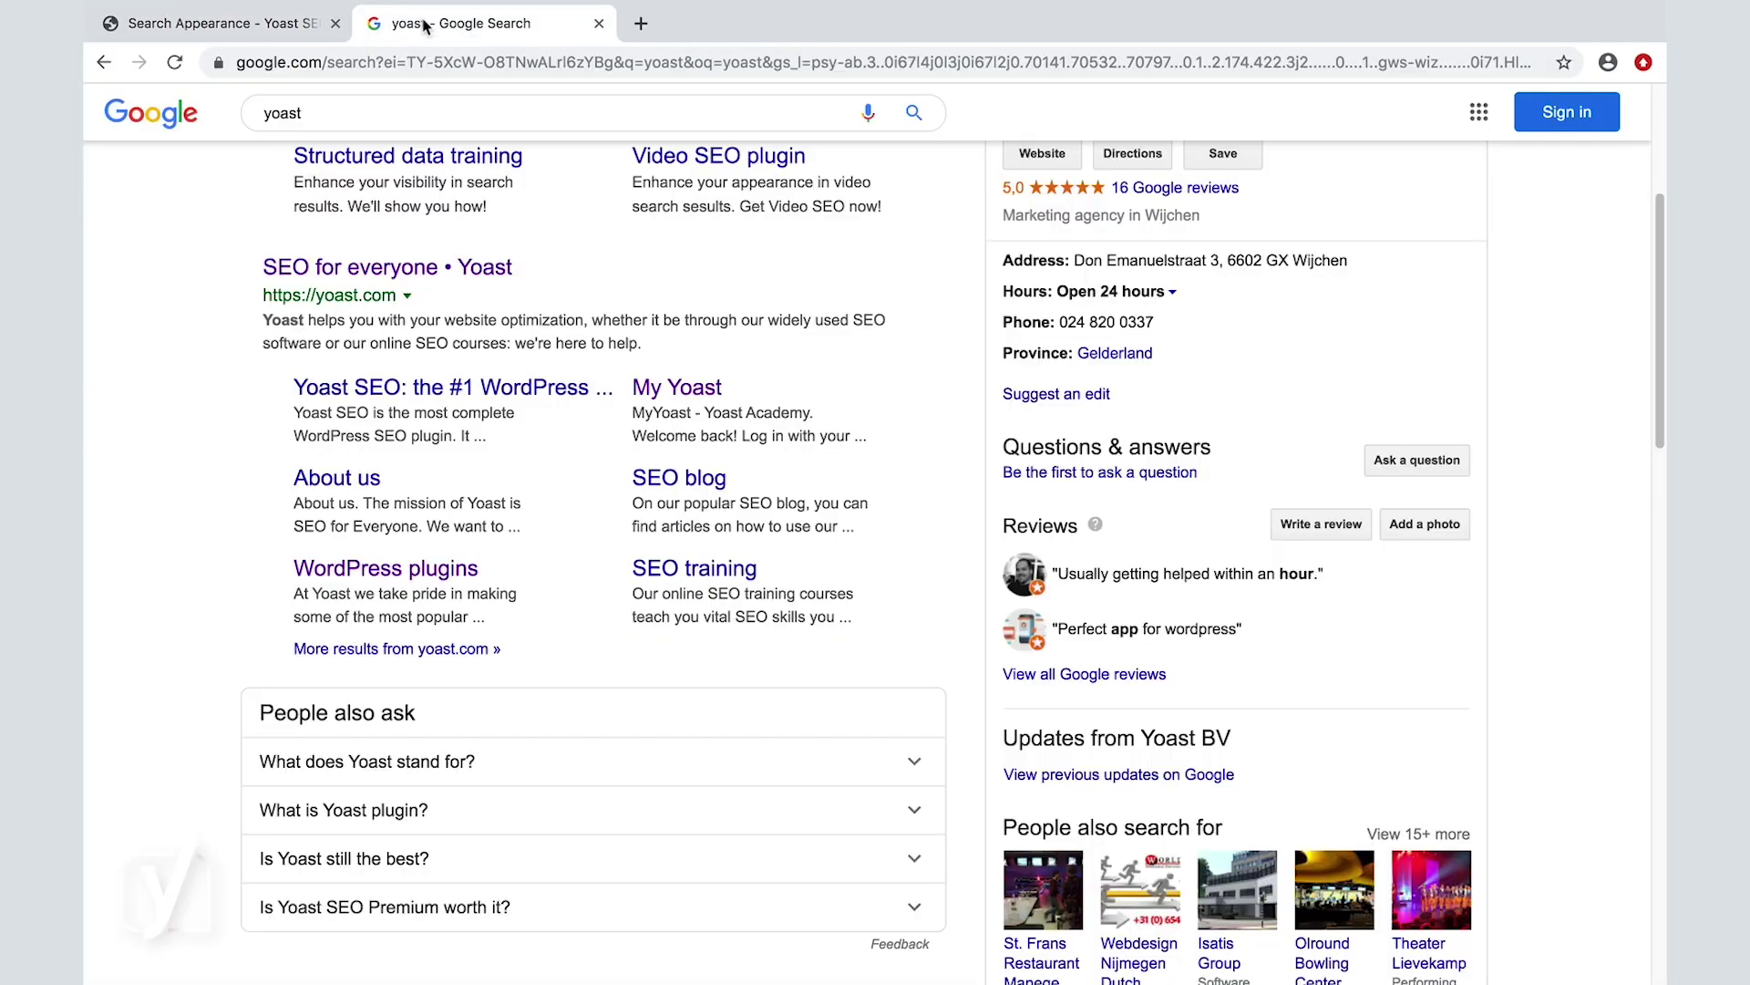
{"action": "left_click", "coordinate": [381, 112]}
{"action": "left_click_drag", "start_coordinate": [381, 112], "coordinate": [210, 116]}
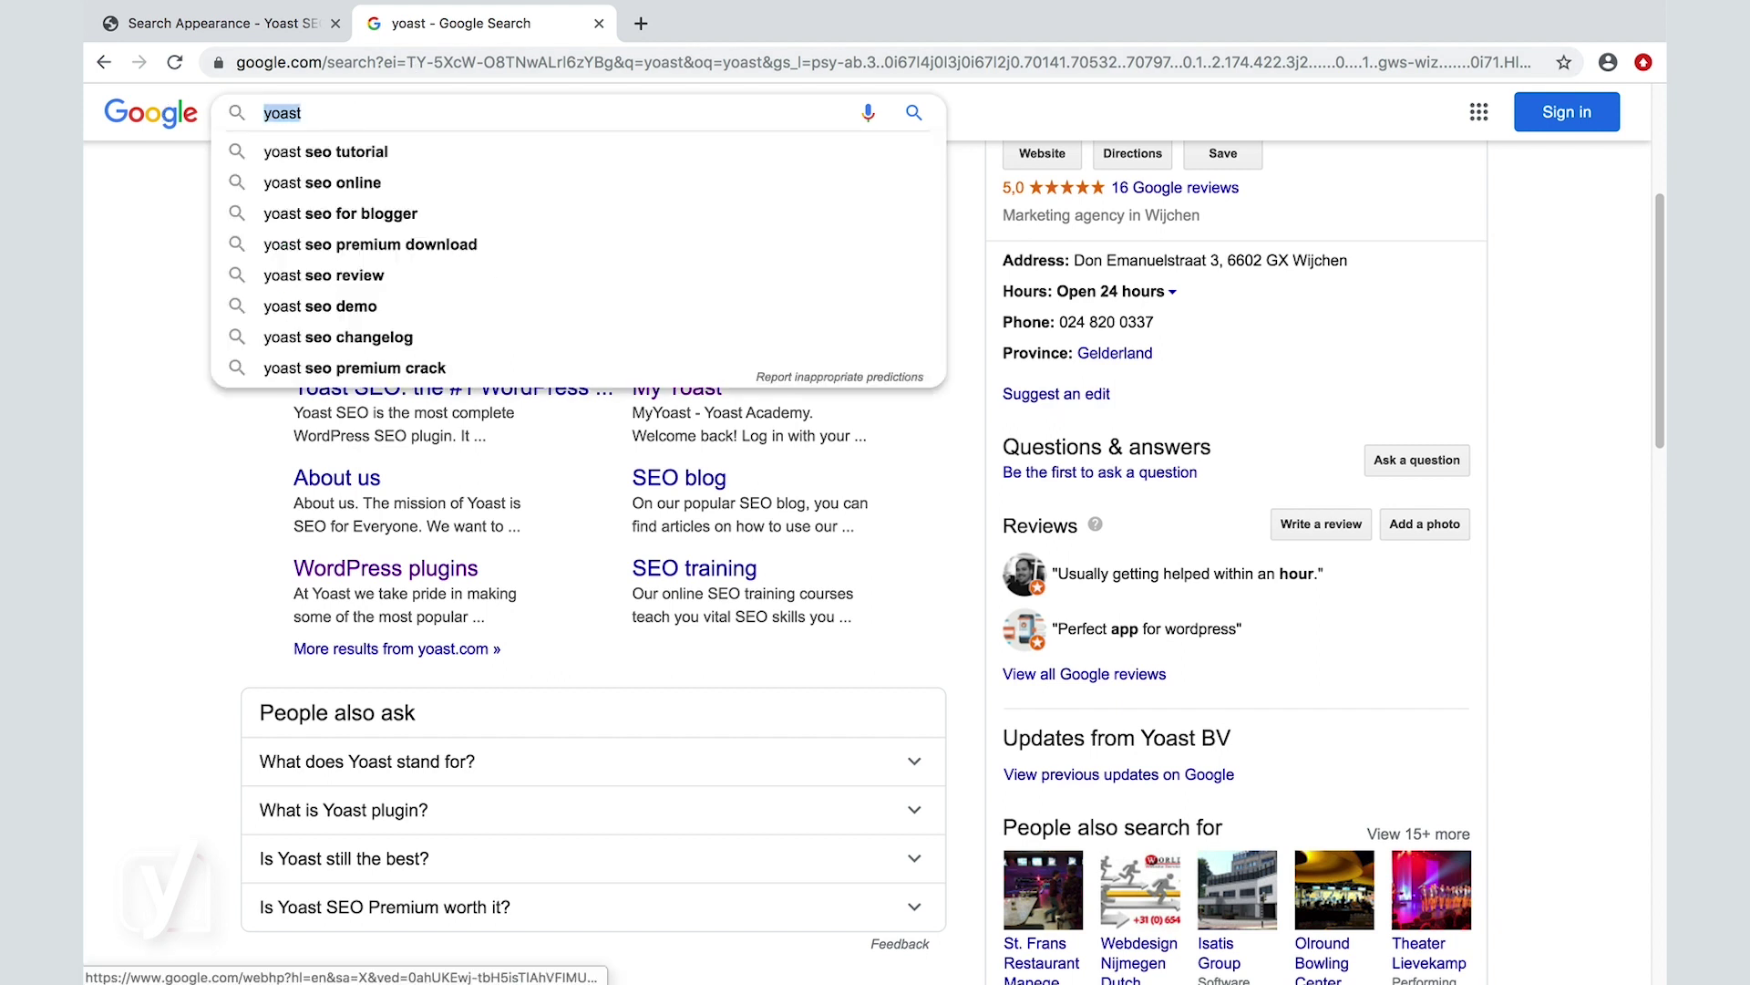
{"action": "type", "text": "walt di"}
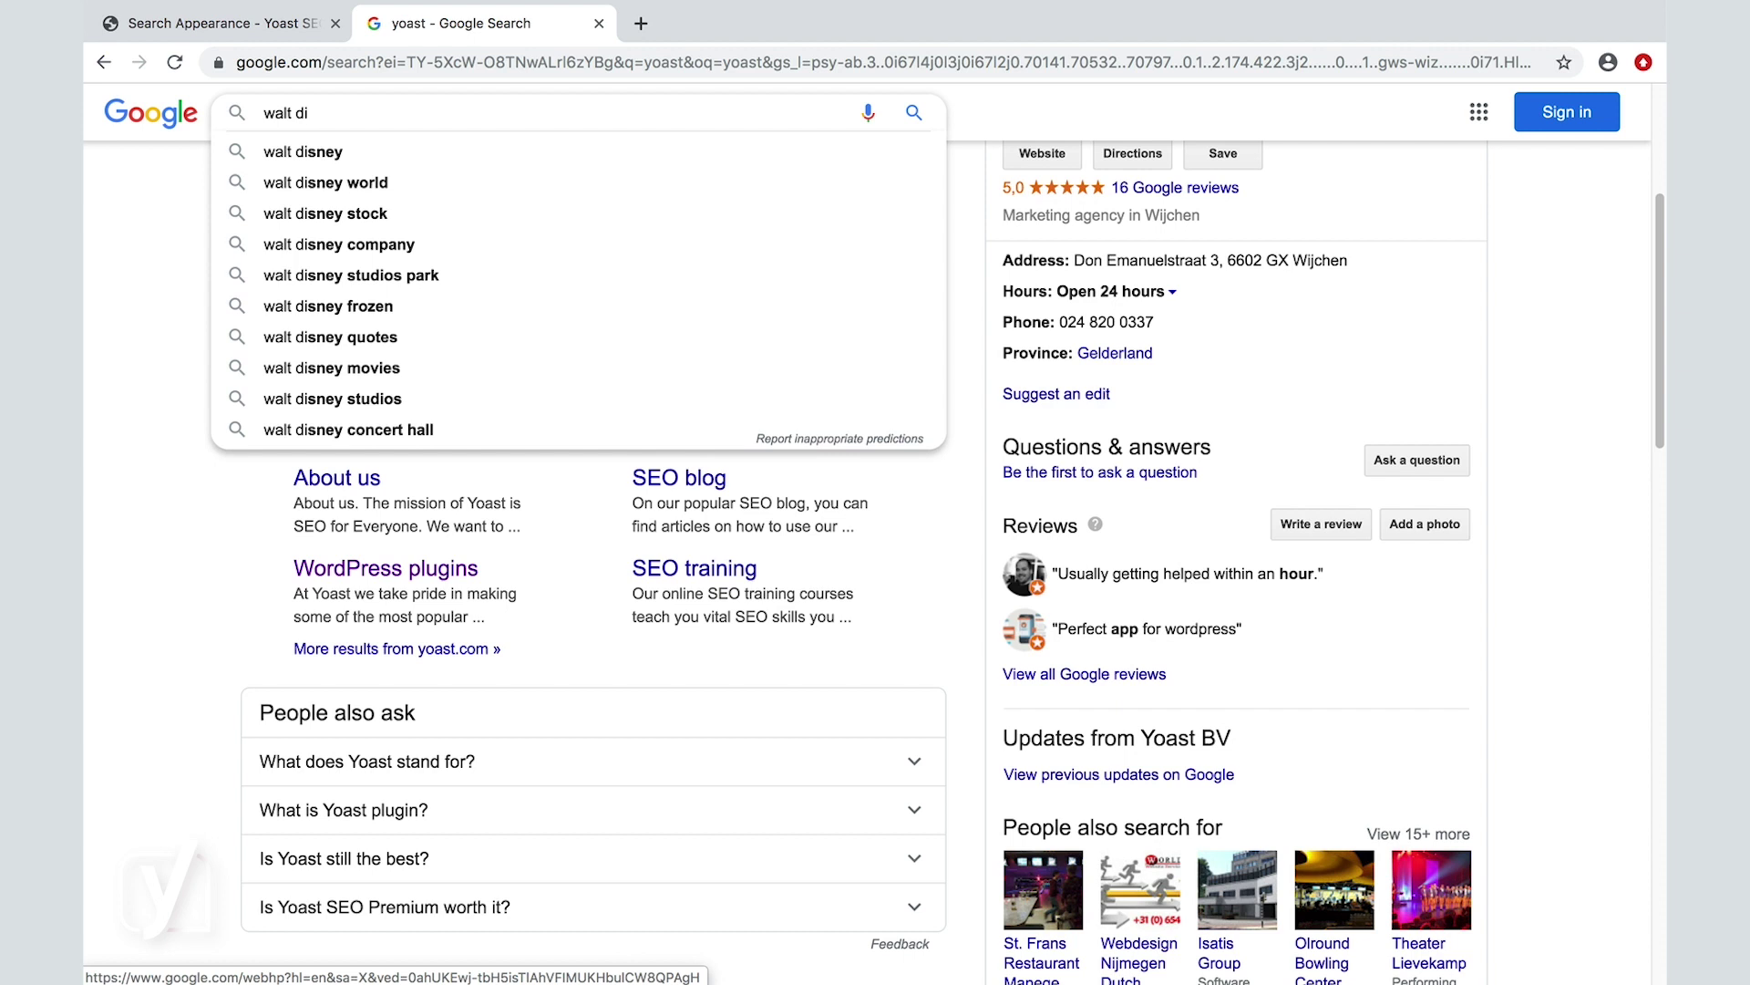
{"action": "left_click", "coordinate": [297, 243]}
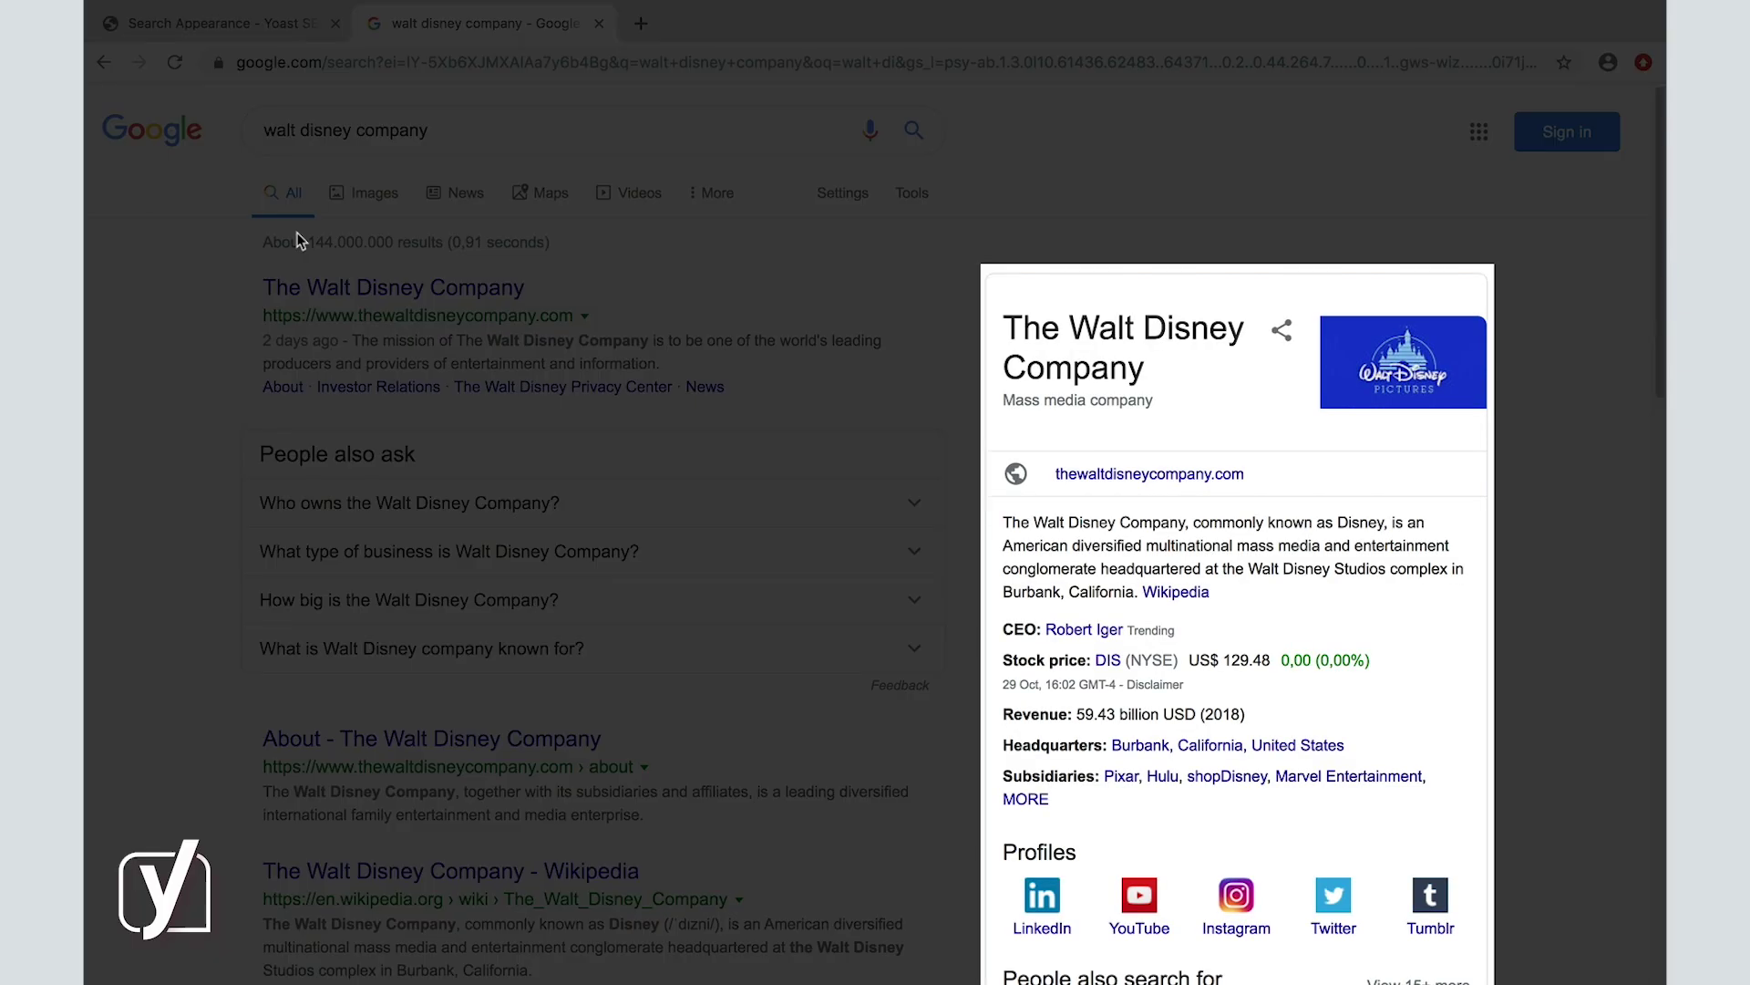
{"action": "double_click", "coordinate": [386, 130]}
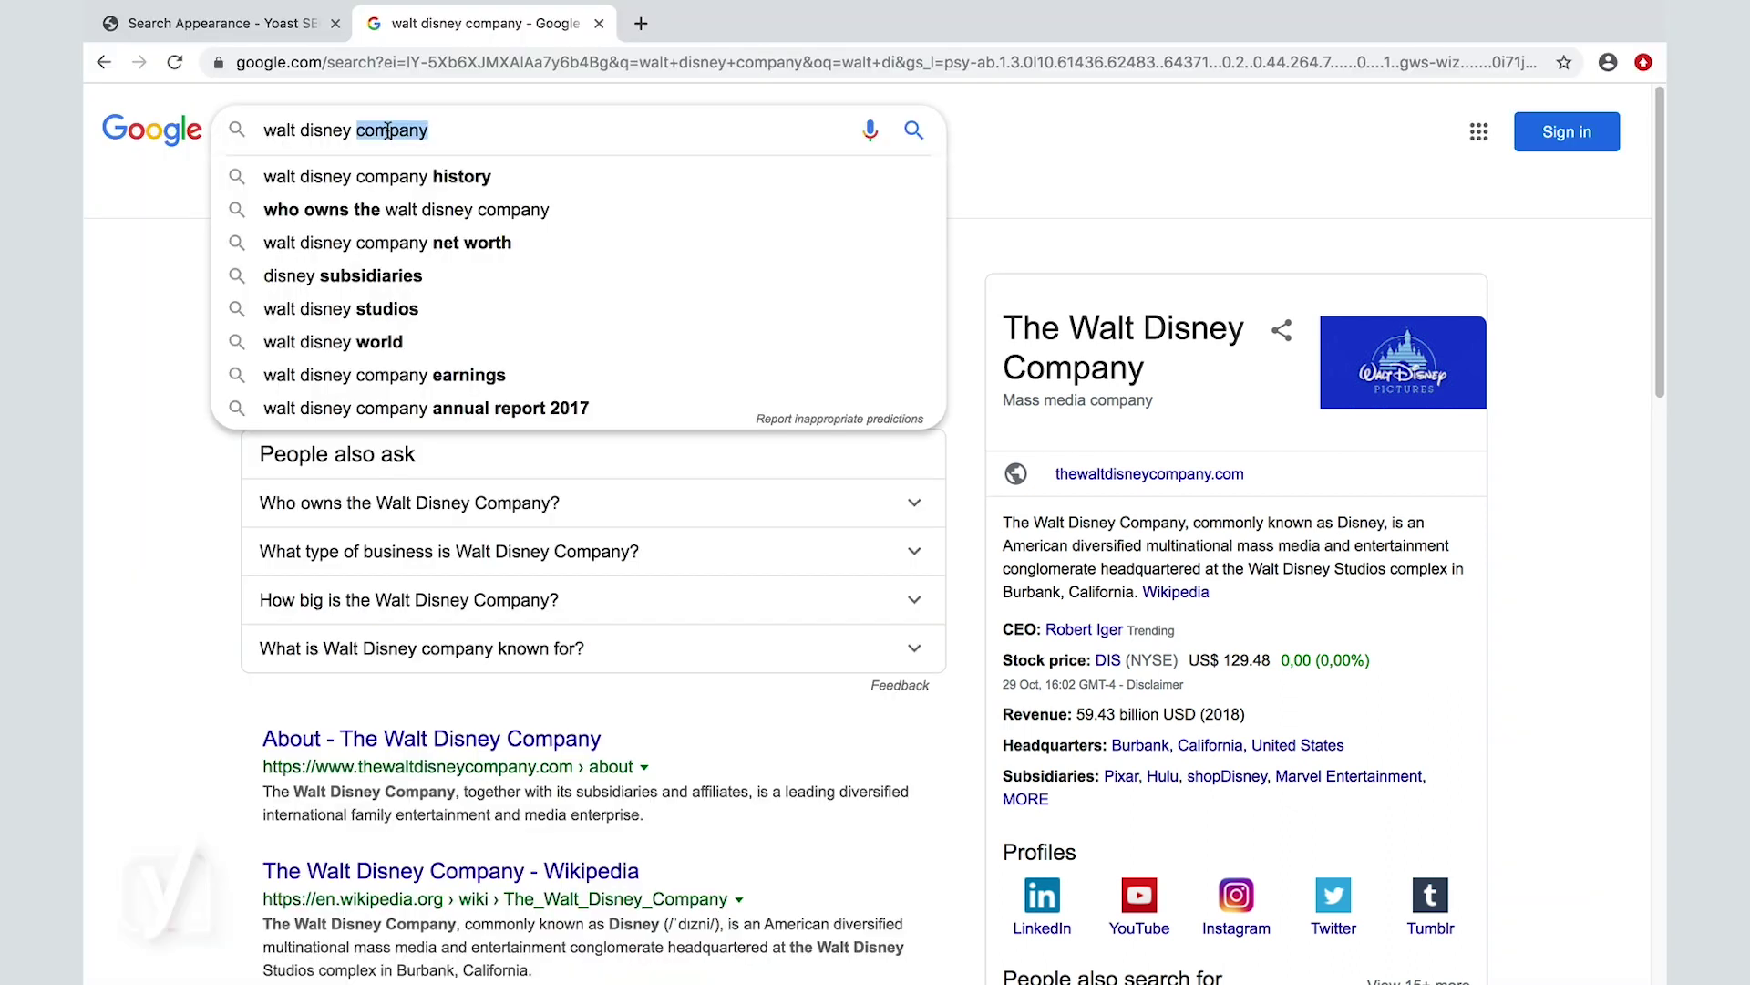
{"action": "key", "text": "BackSpace"}
{"action": "key", "text": "Return"}
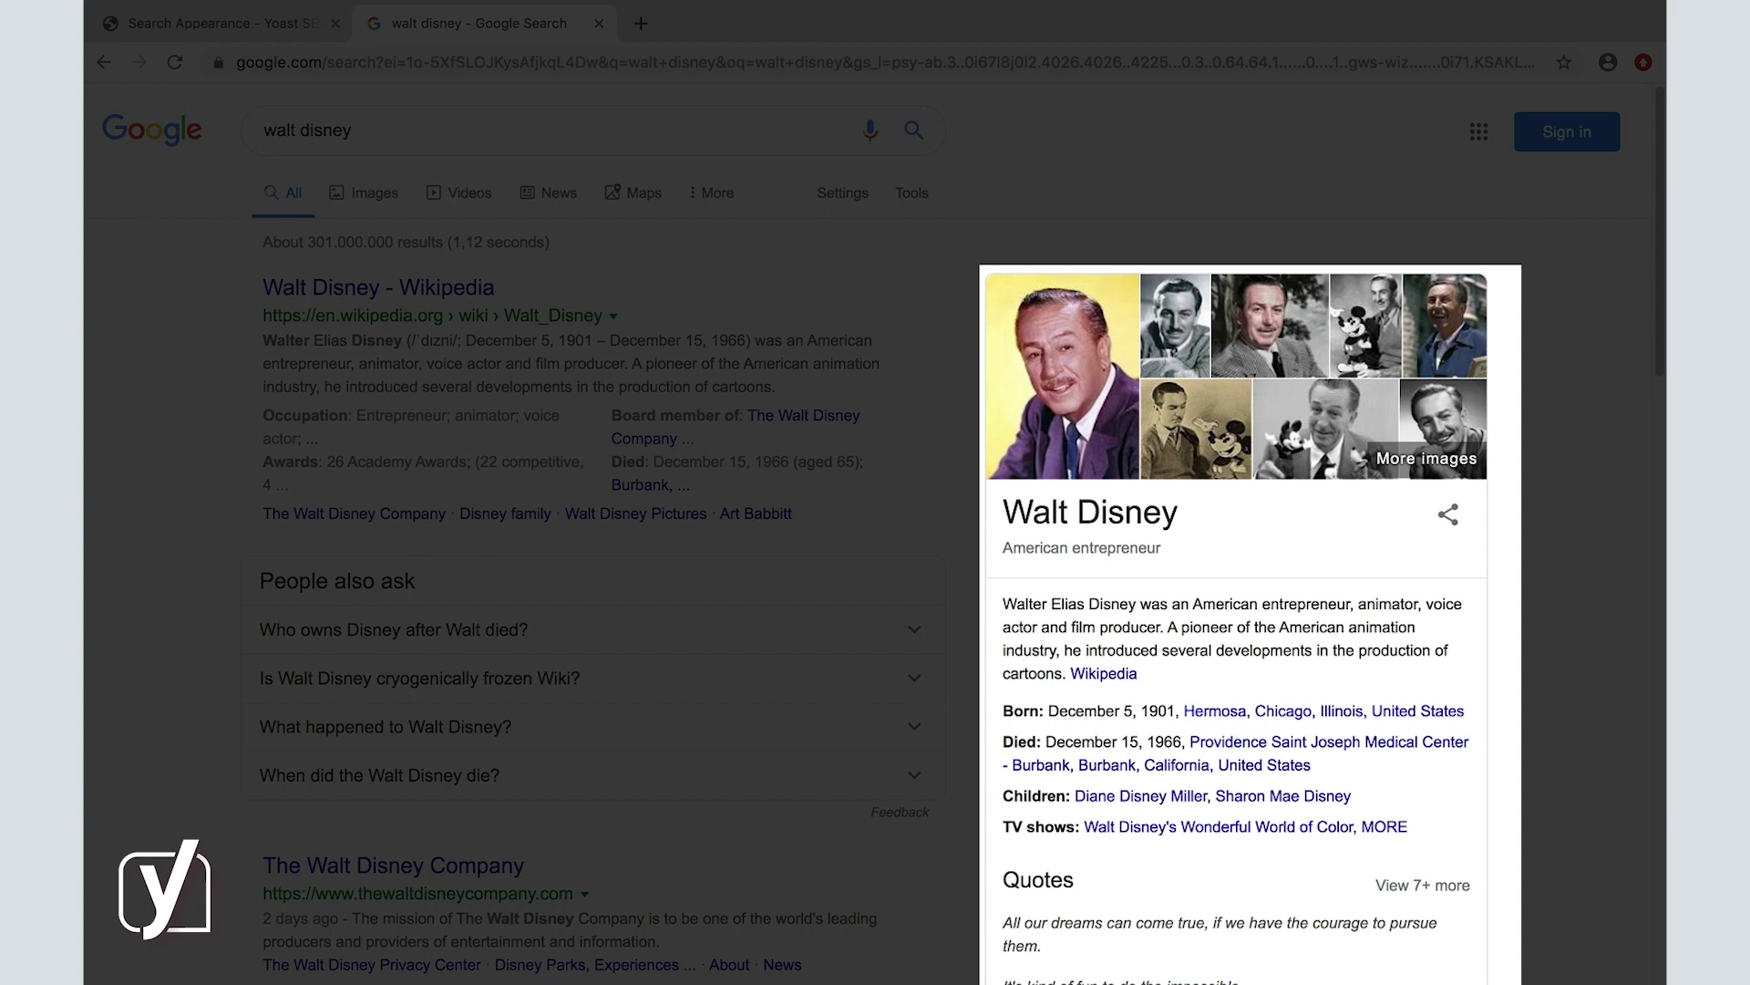
{"action": "scroll", "coordinate": [1555, 571], "scroll_direction": "down", "scroll_amount": 3}
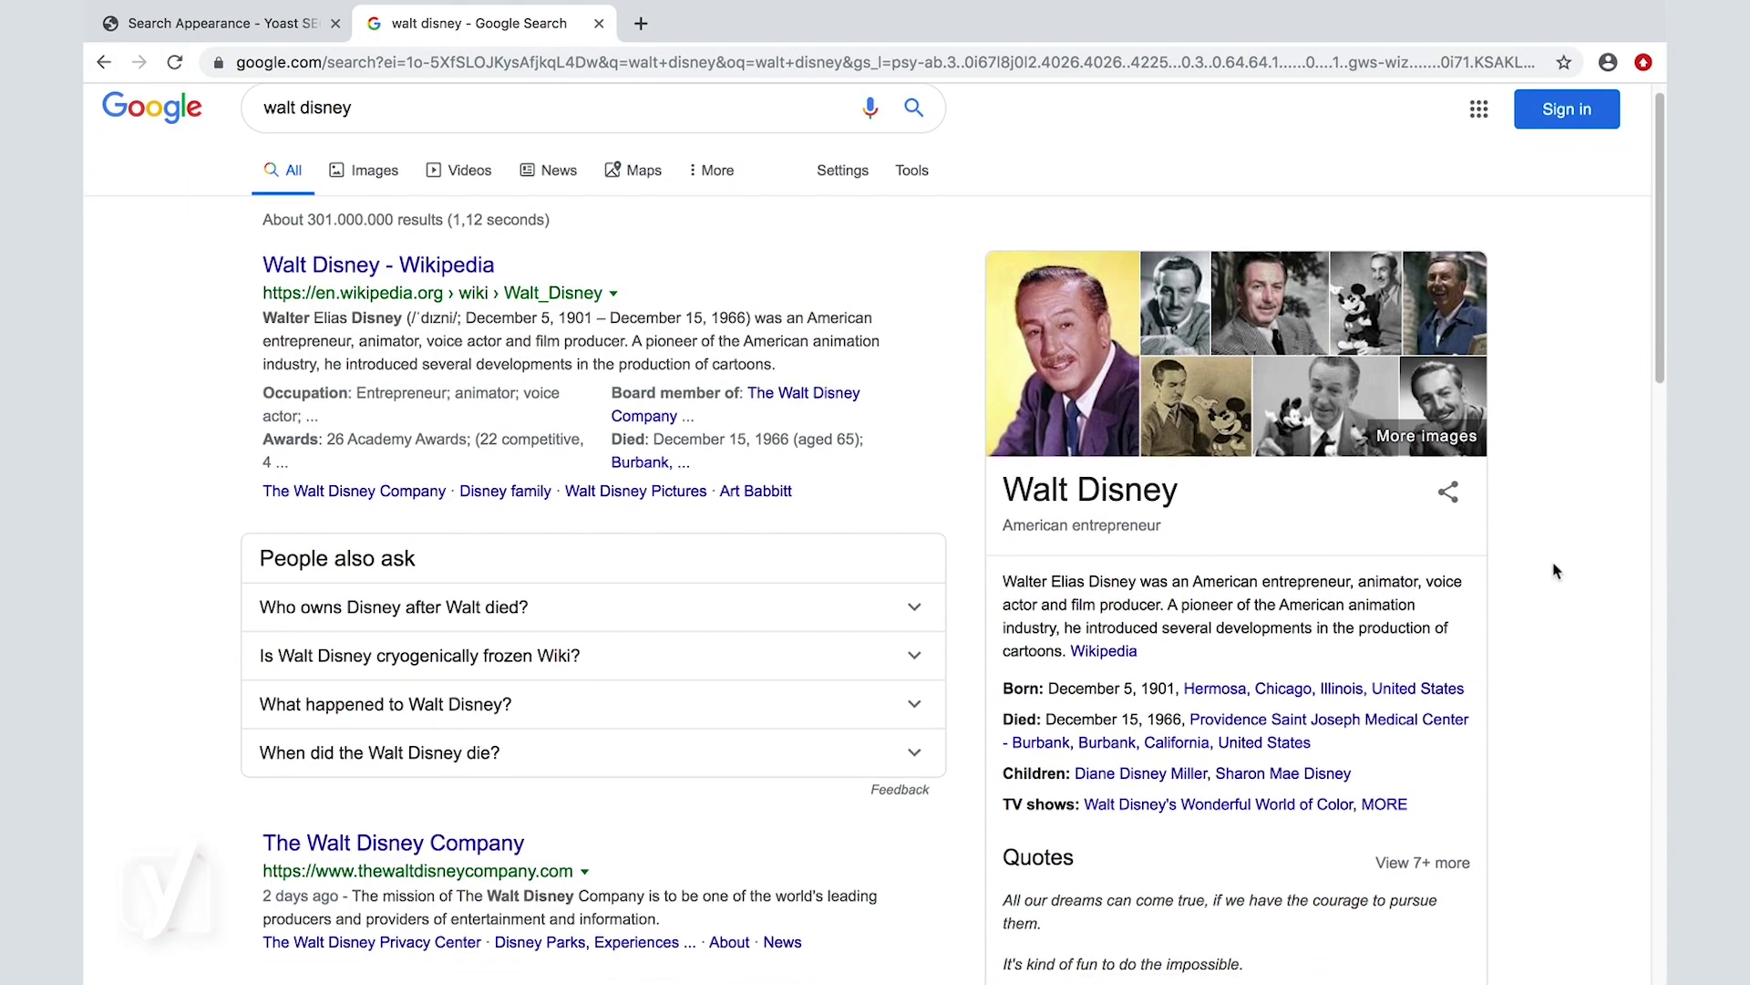
{"action": "scroll", "coordinate": [1555, 570], "scroll_direction": "down", "scroll_amount": 3}
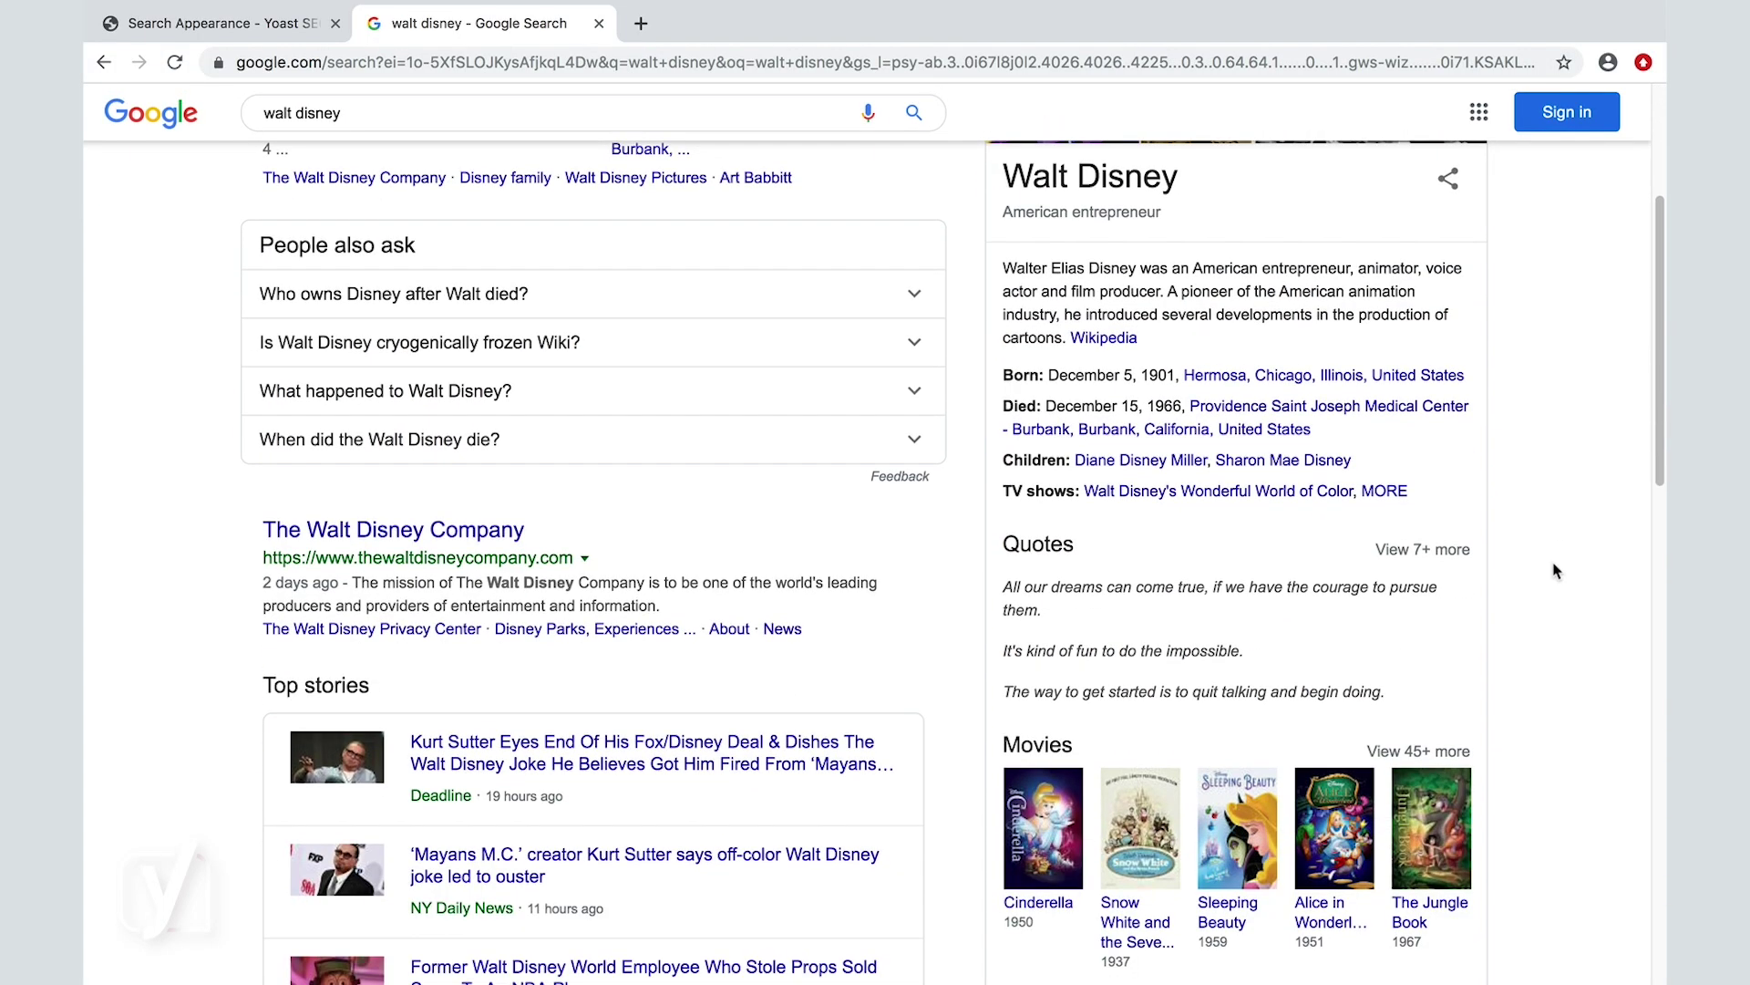
{"action": "scroll", "coordinate": [1556, 571], "scroll_direction": "down", "scroll_amount": 6}
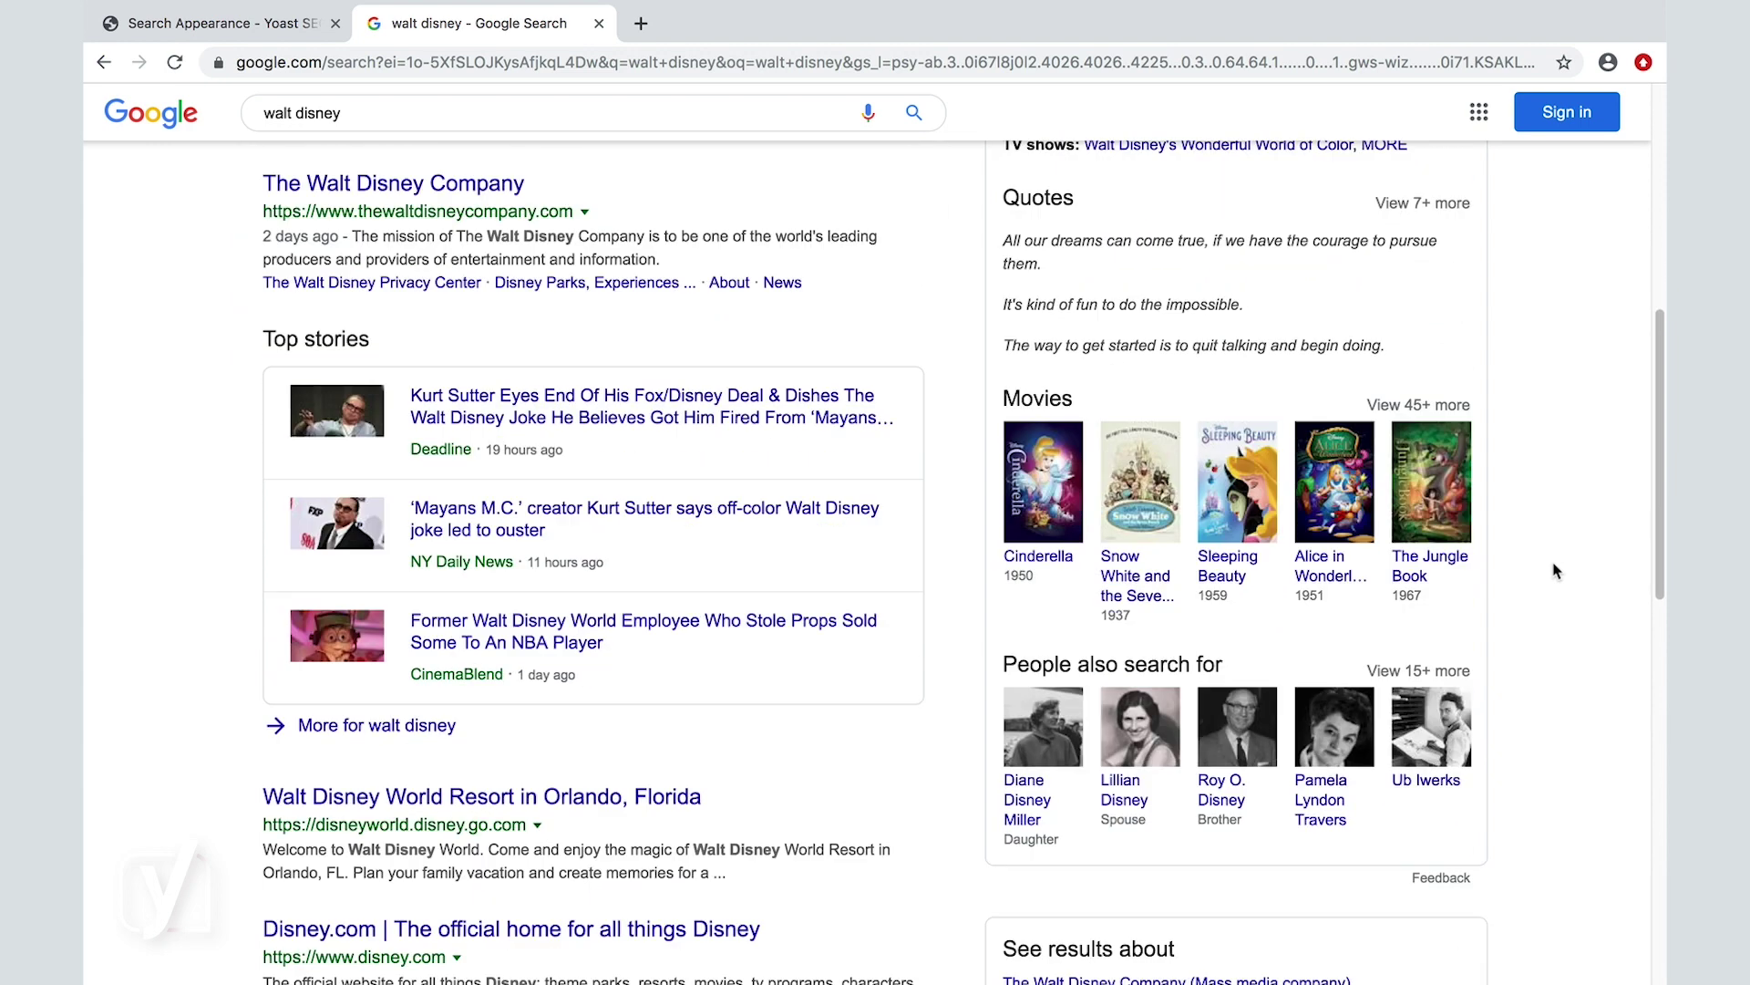
{"action": "scroll", "coordinate": [1556, 570], "scroll_direction": "up", "scroll_amount": 12}
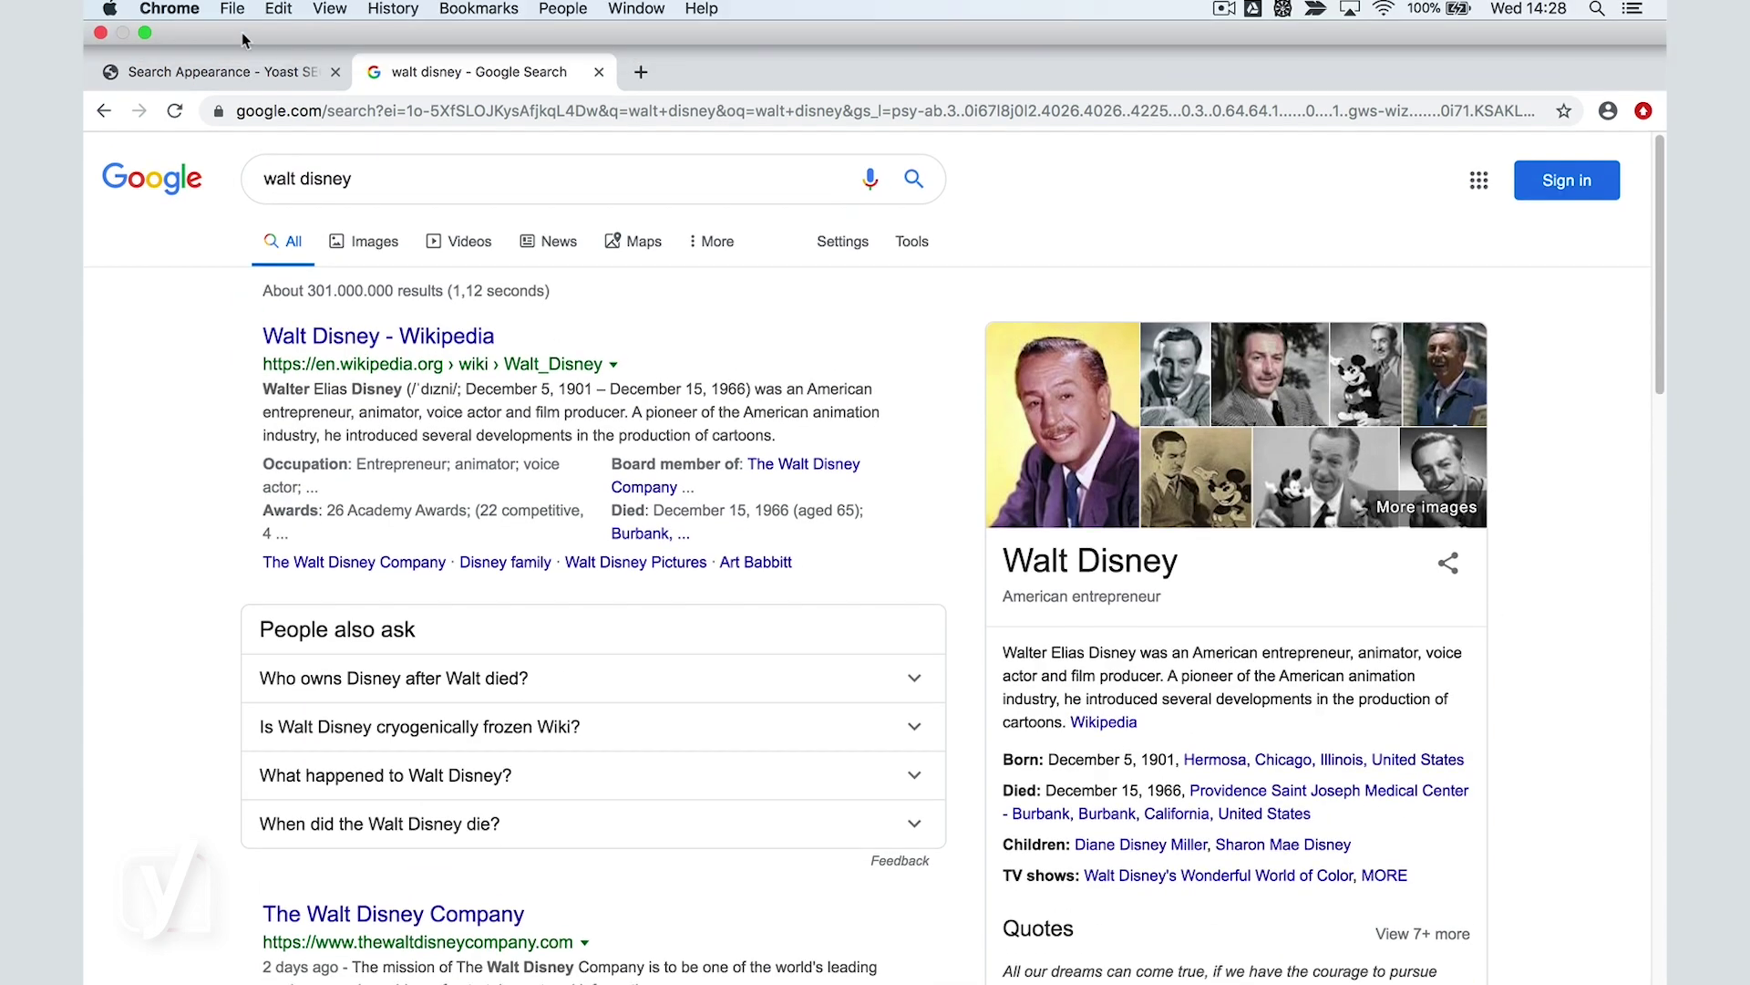
Step: Switch the Knowledge Graph setting to Organization, then back to Person, and bring up the user list
{"action": "left_click", "coordinate": [248, 24]}
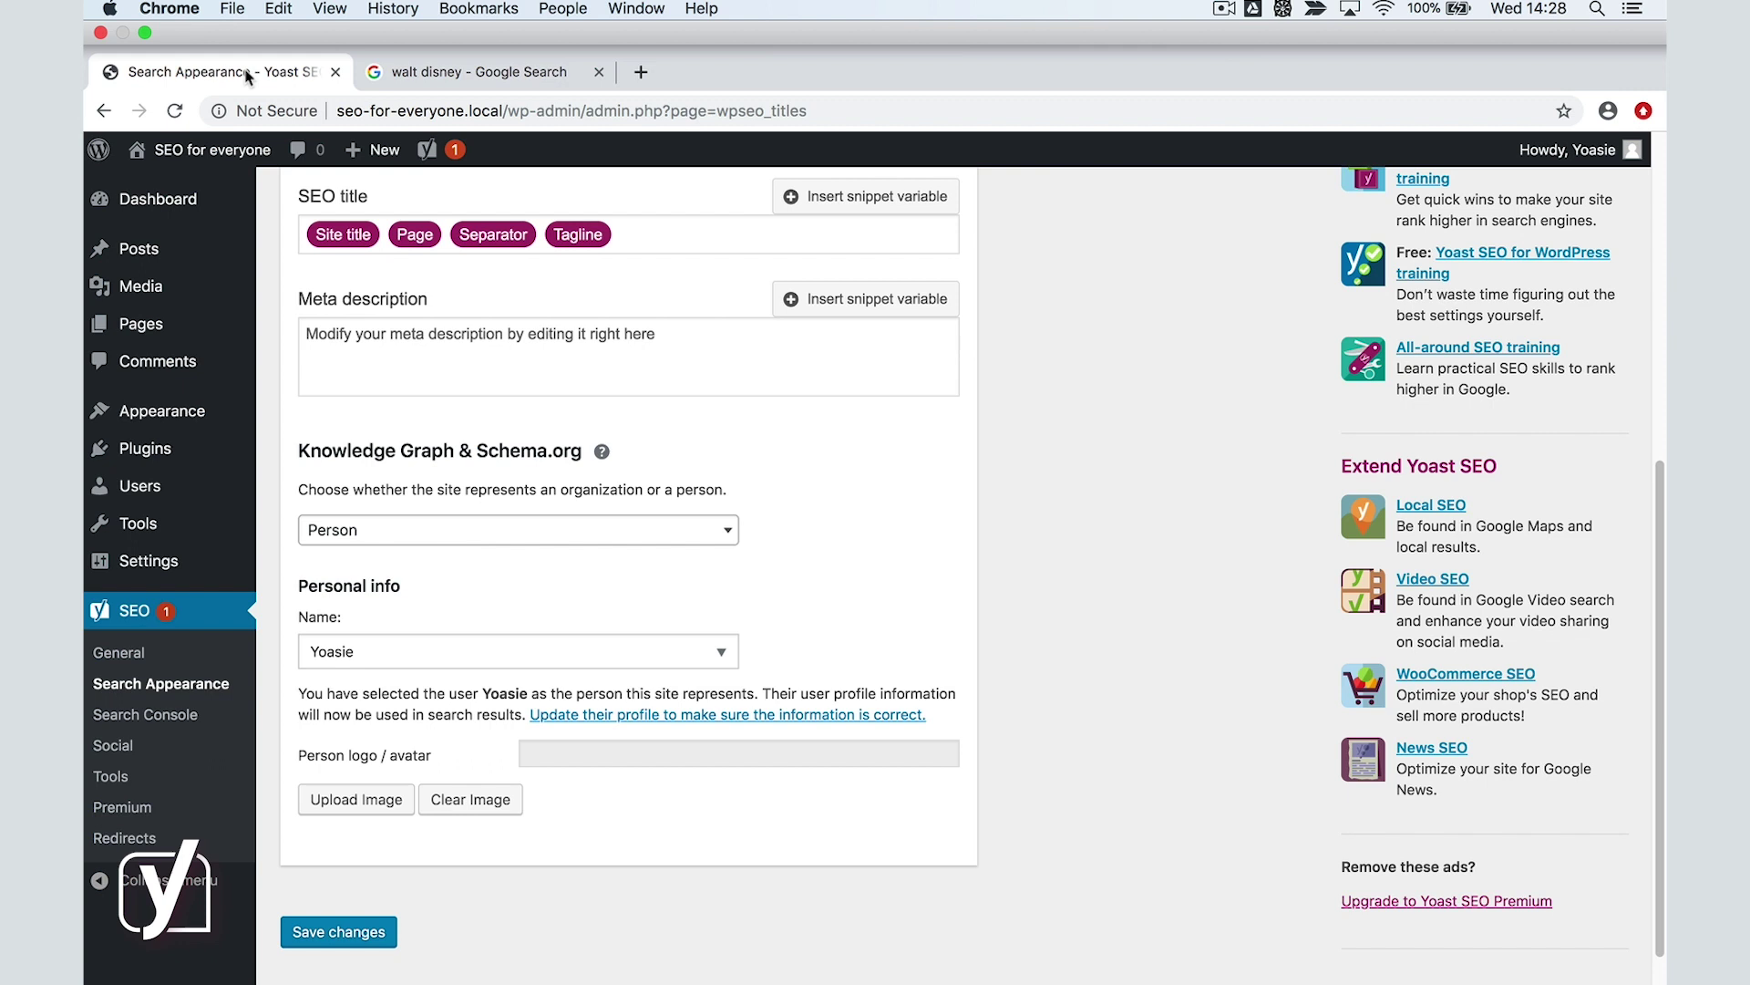
{"action": "left_click", "coordinate": [729, 531]}
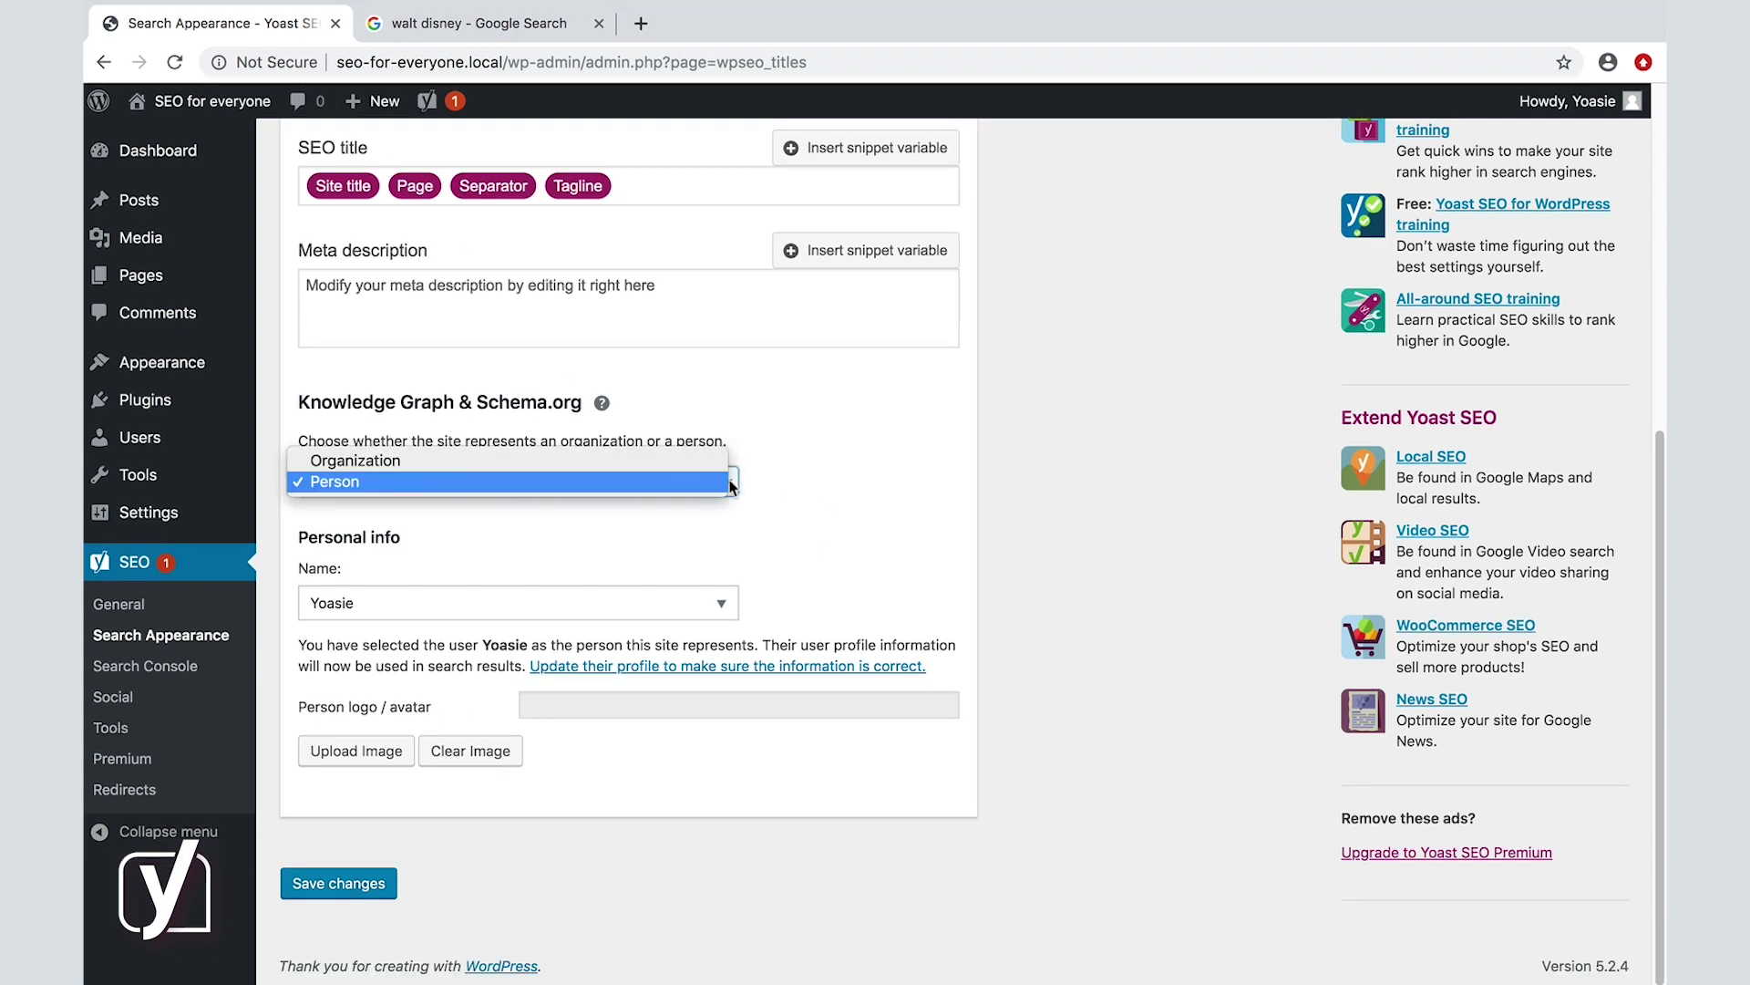
{"action": "left_click", "coordinate": [656, 462]}
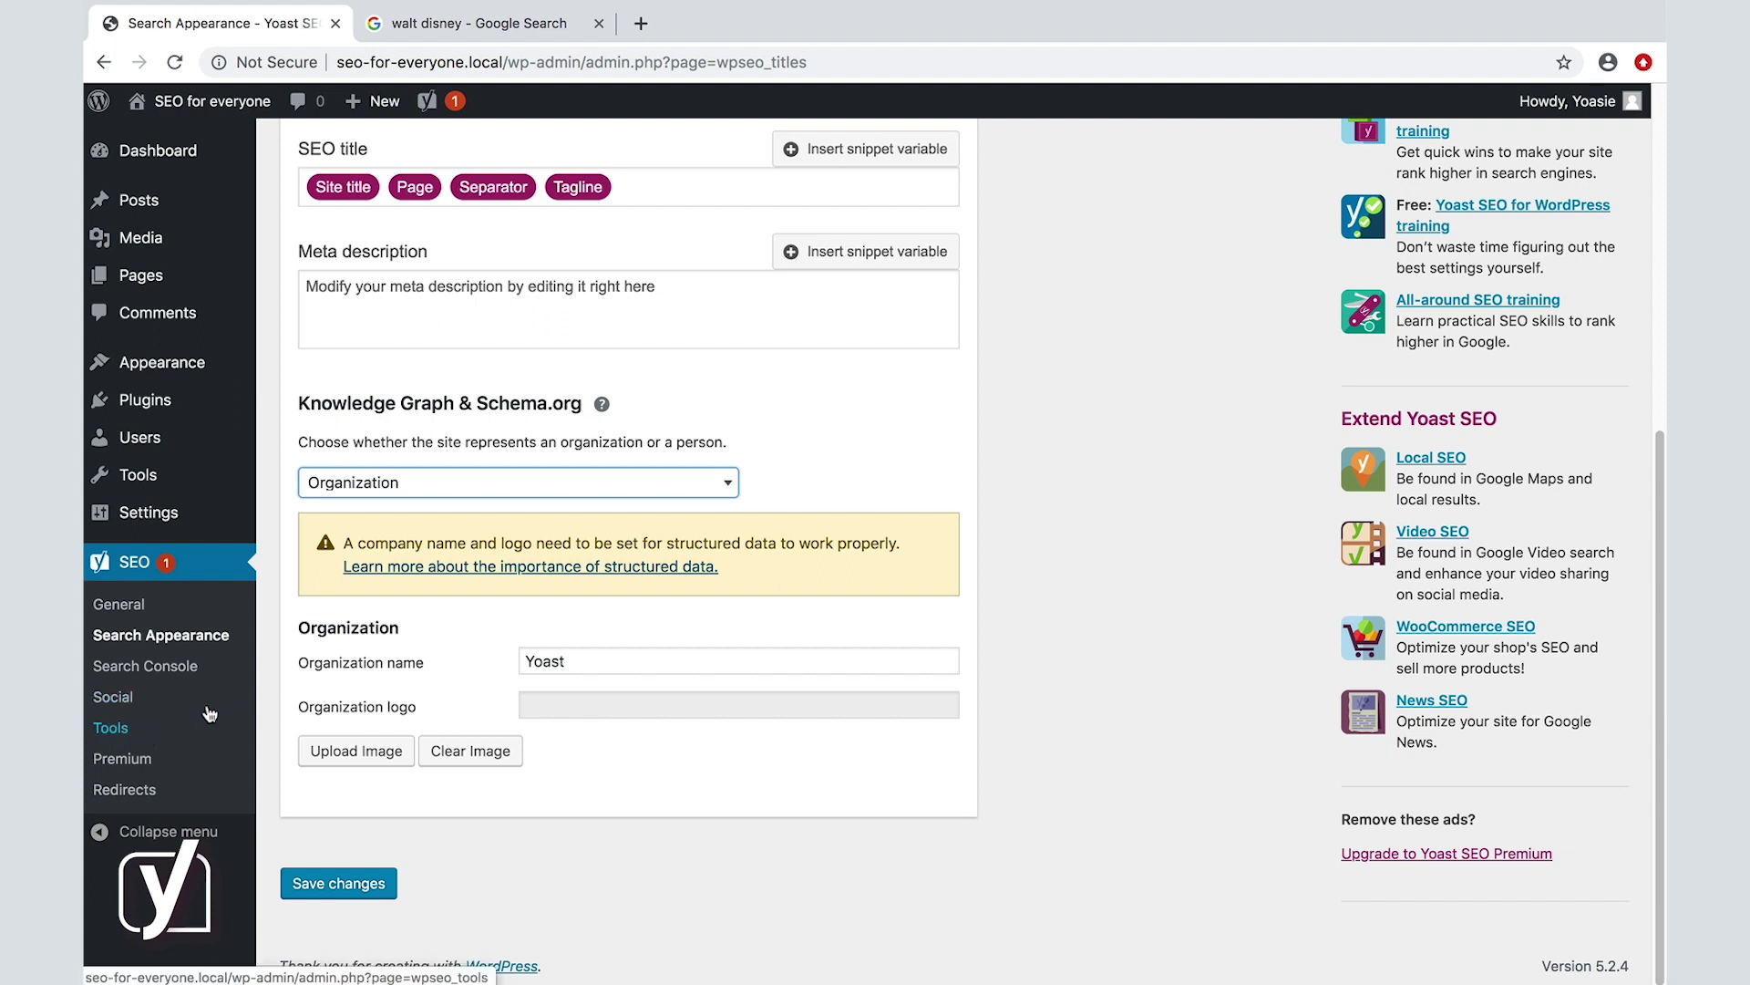
{"action": "left_click", "coordinate": [592, 481]}
{"action": "left_click", "coordinate": [418, 505]}
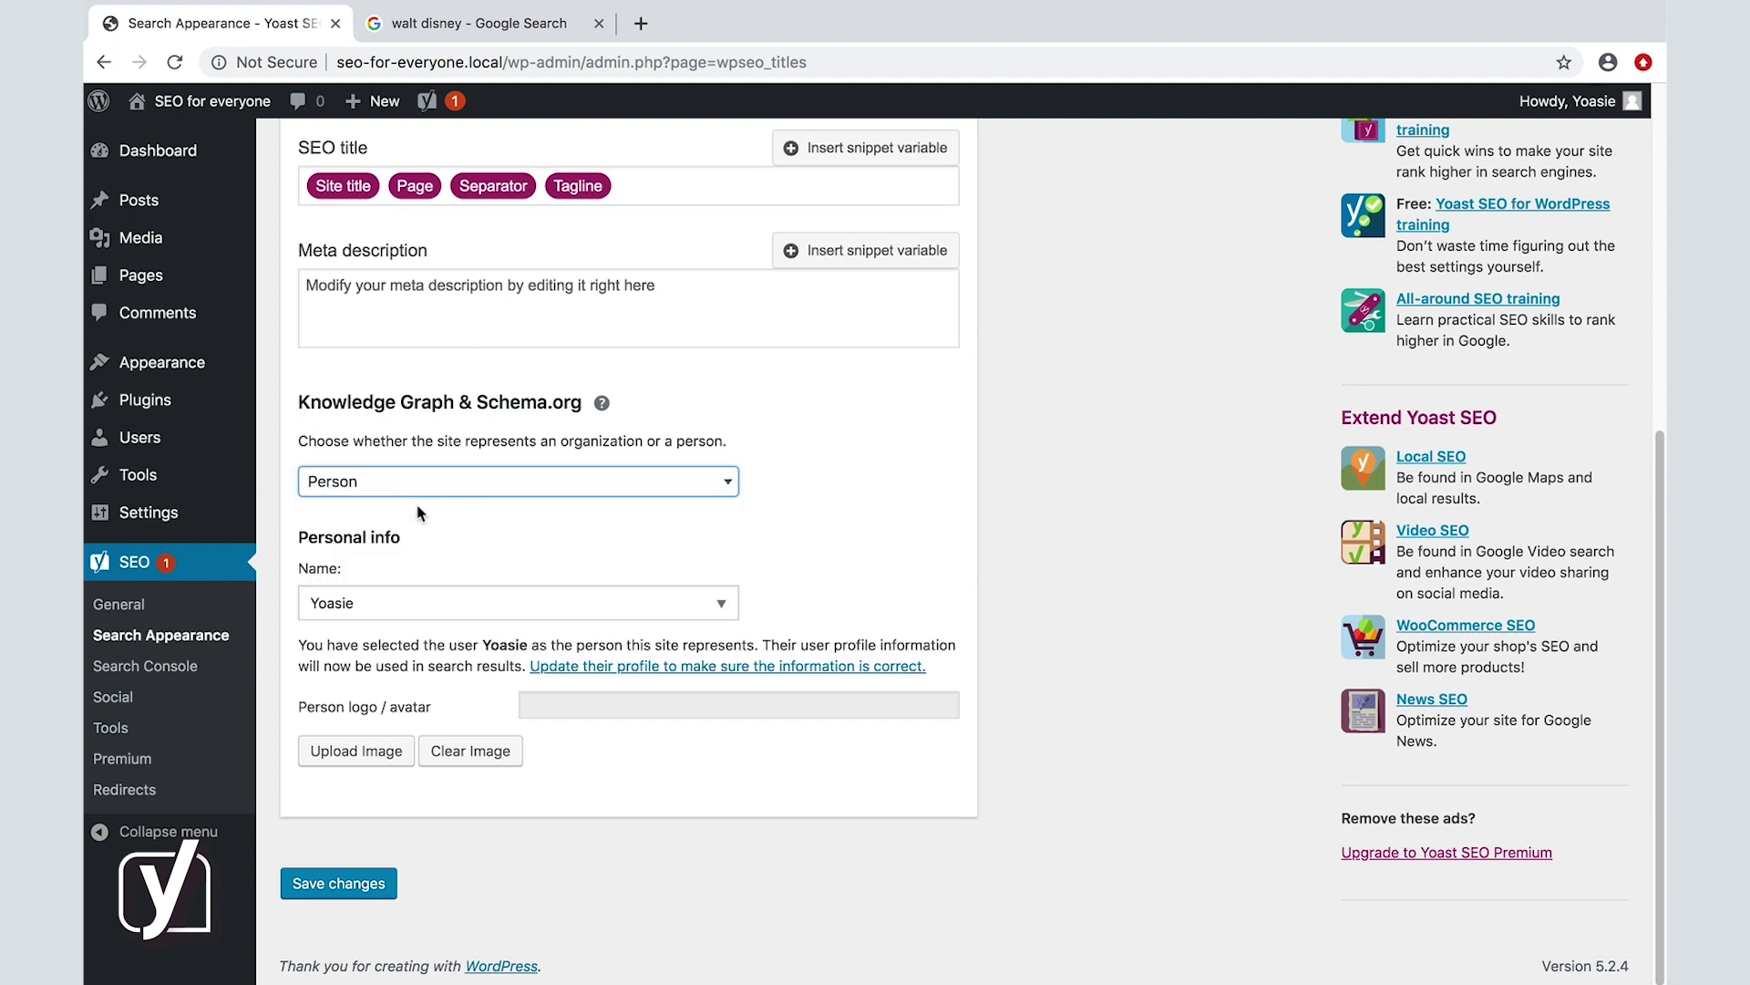
{"action": "left_click", "coordinate": [381, 606]}
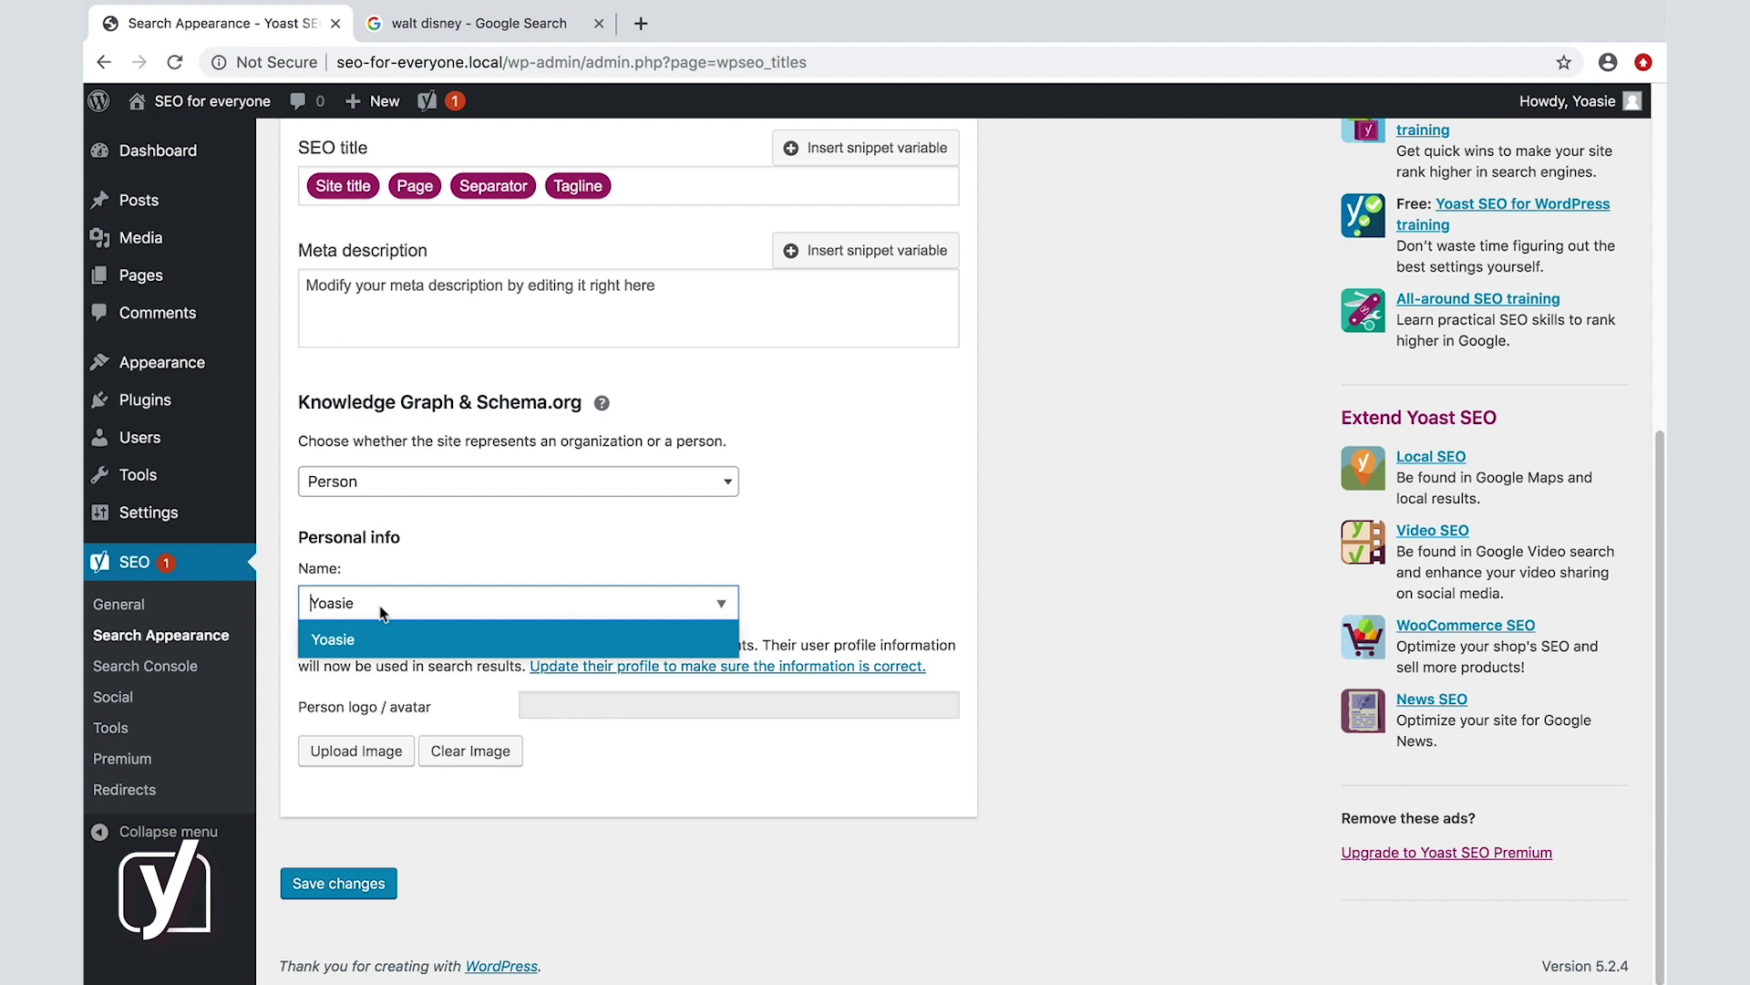
{"action": "left_click", "coordinate": [381, 609]}
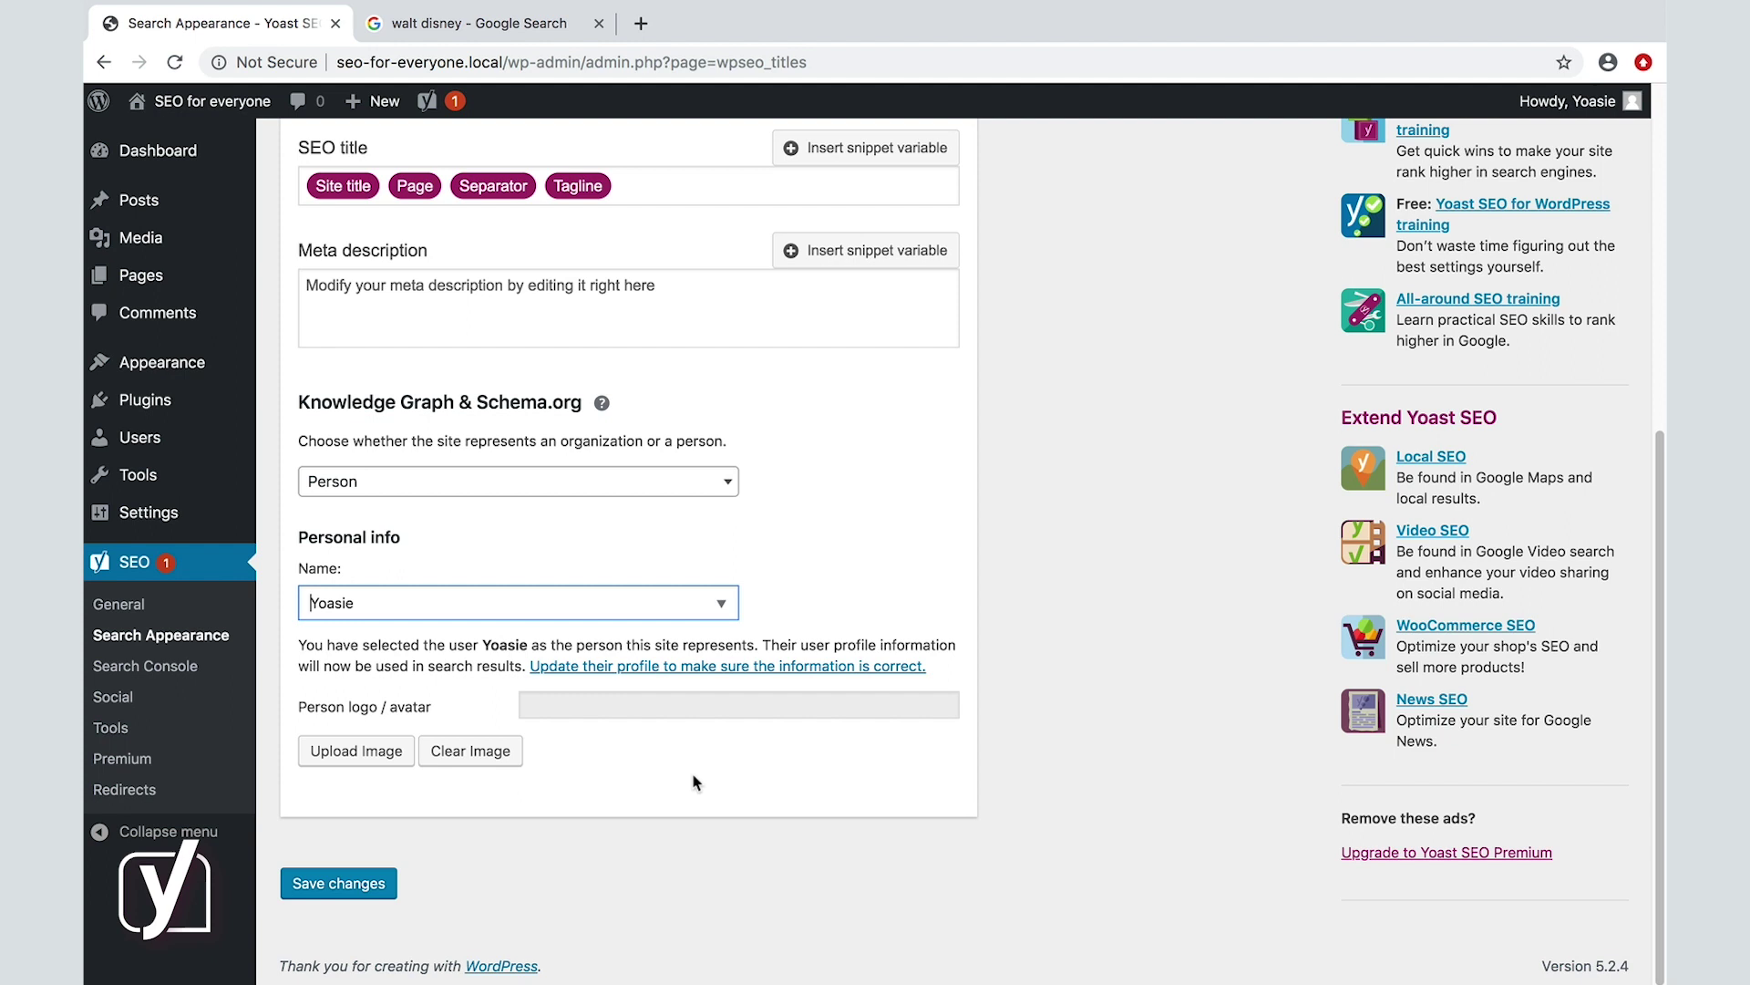
{"action": "left_click", "coordinate": [581, 700]}
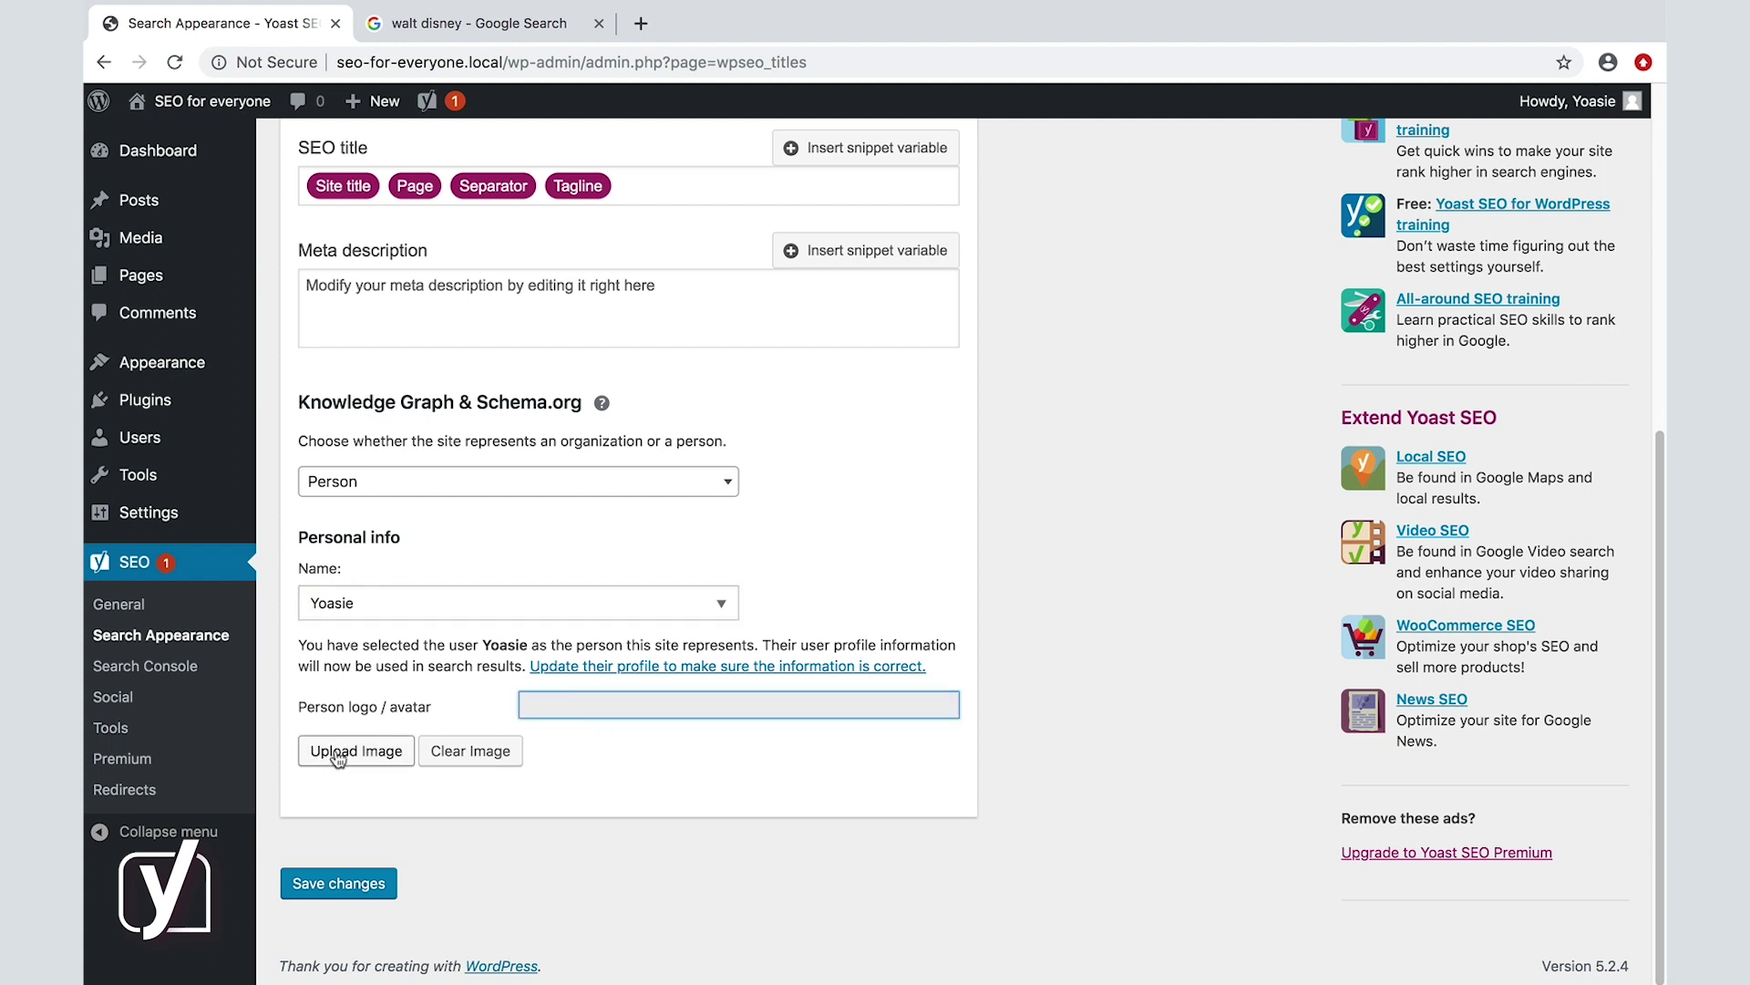
{"action": "left_click", "coordinate": [580, 761]}
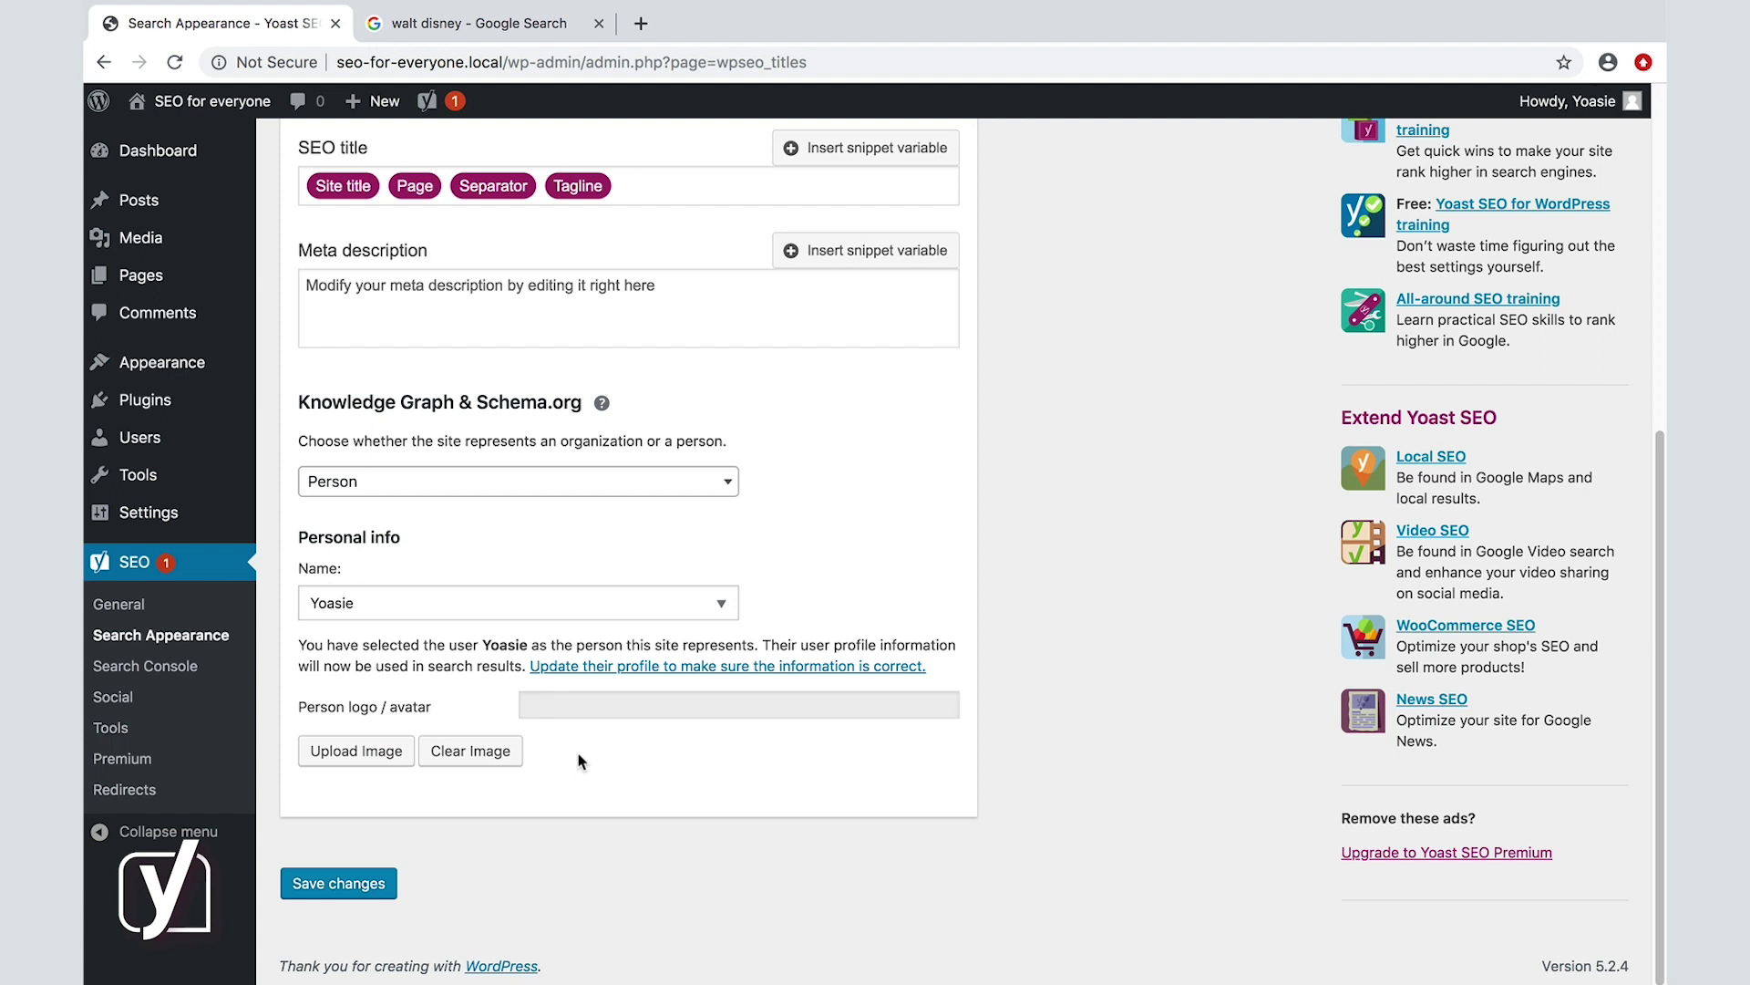